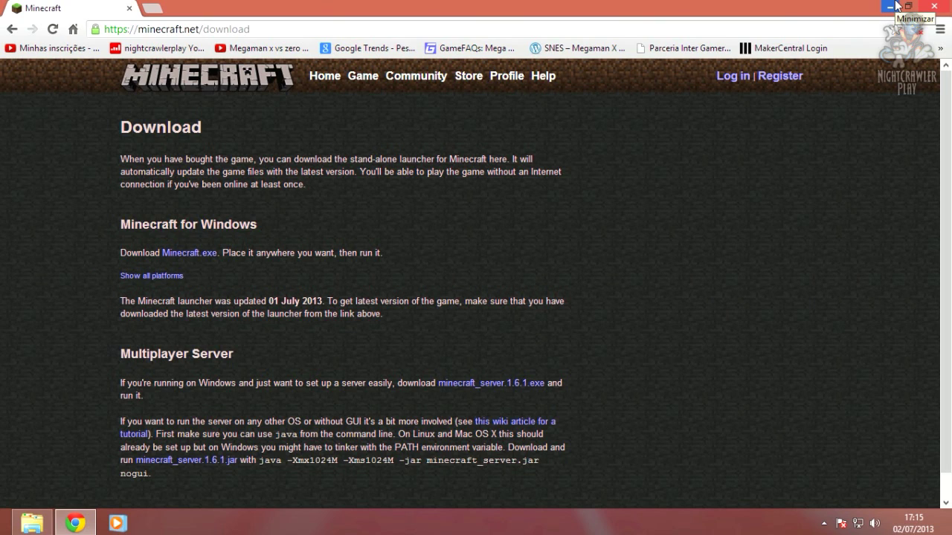
Download Minecraft.exe for Windows to the Área de Trabalho, replacing the existing copy.
left_click(188, 253)
left_click(393, 325)
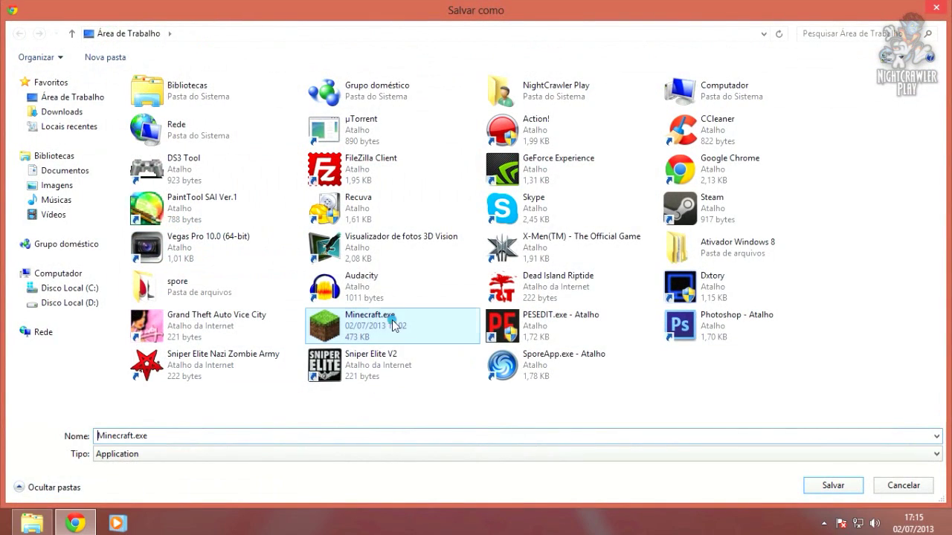
left_click(827, 486)
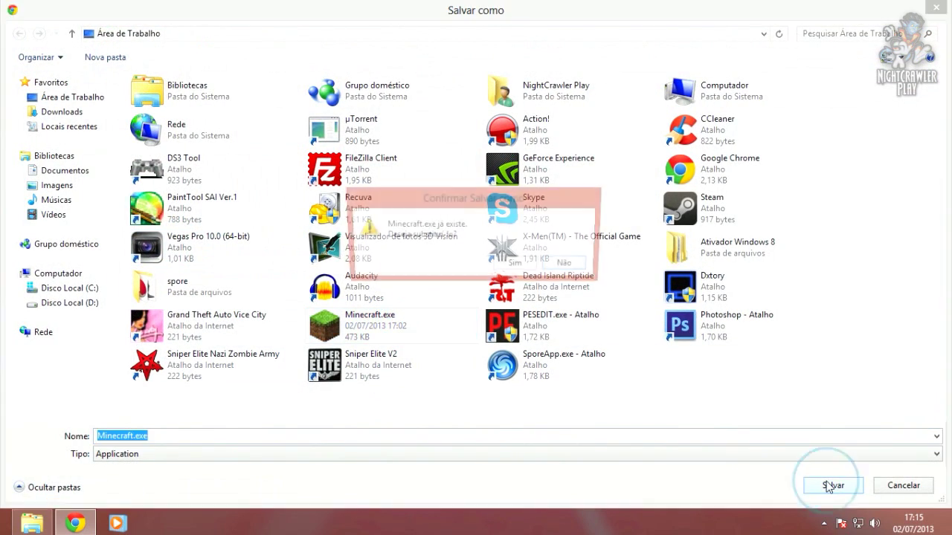
left_click(541, 269)
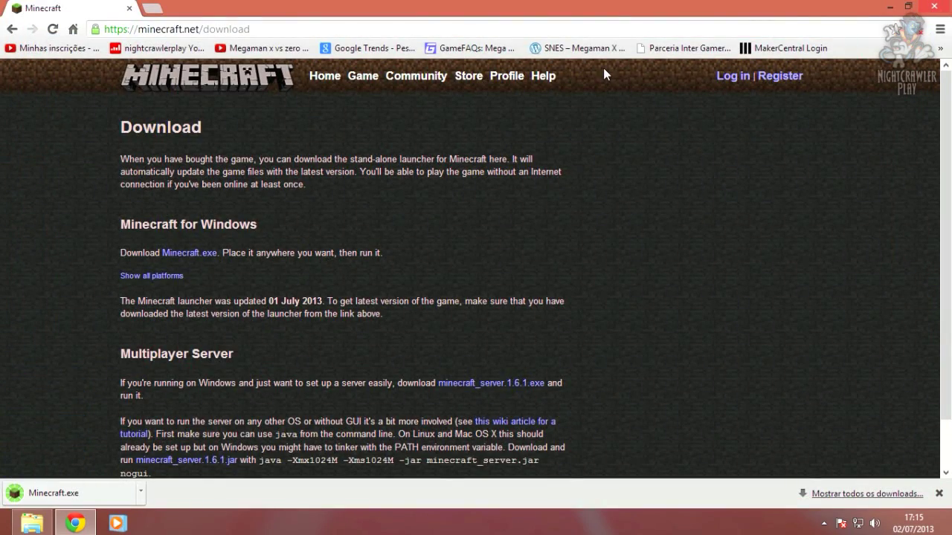
Run Minecraft.exe from the desktop and reposition the launcher window.
left_click(889, 7)
double_click(87, 466)
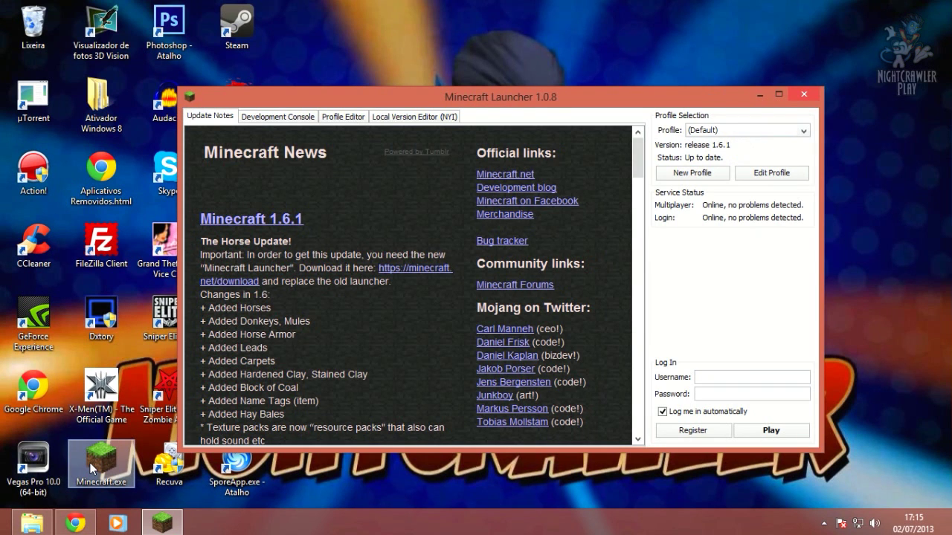
left_click_drag(477, 108, 431, 78)
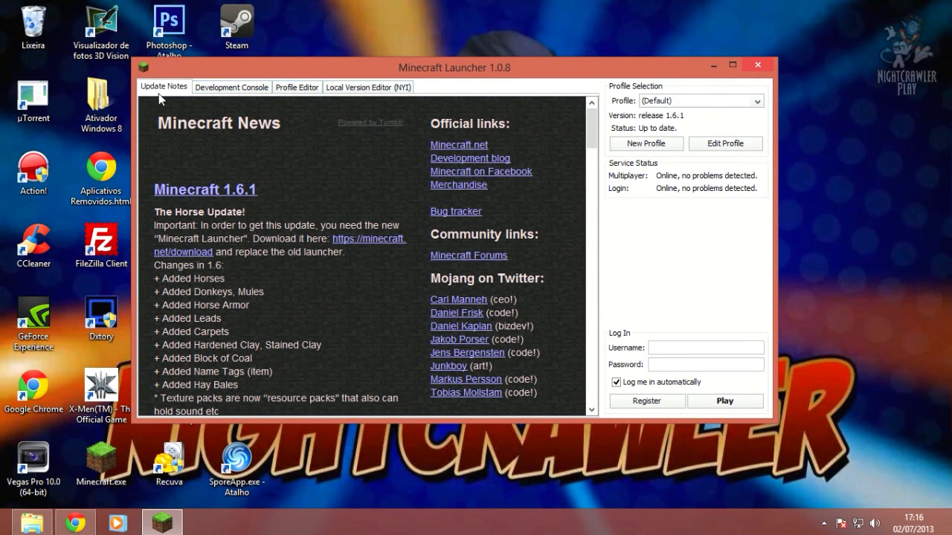
Skim the Minecraft News posts in the launcher's update notes and return to the first one.
scroll(593, 110, "down", 6)
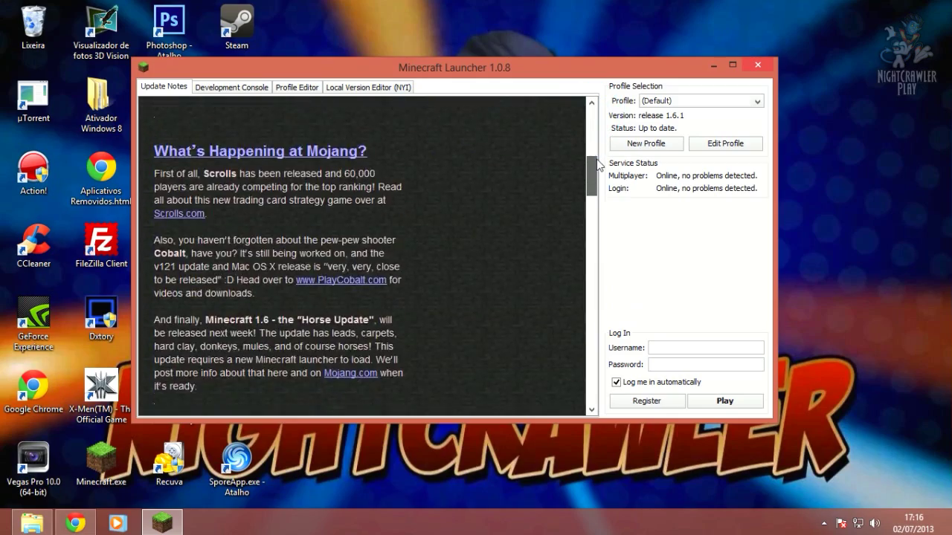
scroll(598, 111, "up", 6)
mouse_move(604, 112)
left_mouse_down()
mouse_move(604, 350)
mouse_move(619, 111)
left_mouse_up()
Examine the launcher's startup log in the Development Console, including the system properties and the Resources job lines.
left_click(238, 88)
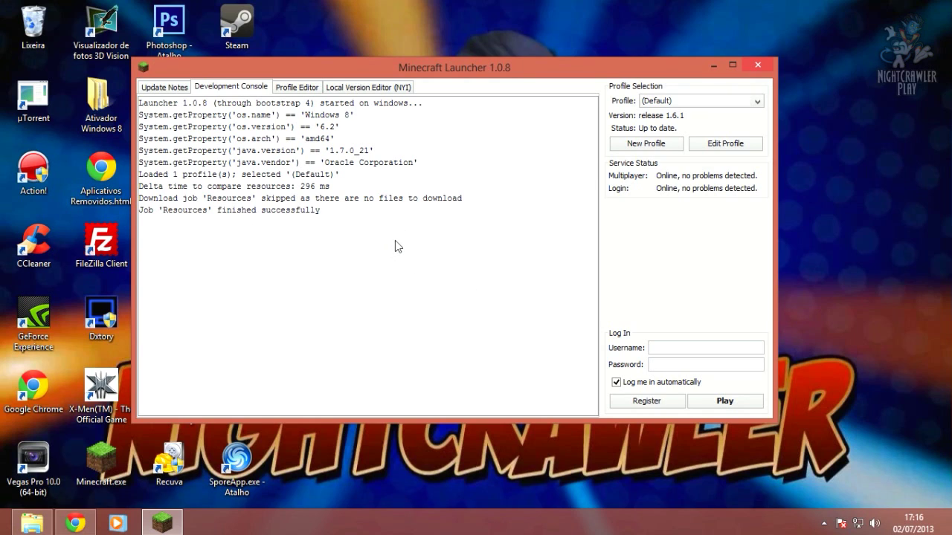
left_click_drag(178, 157, 316, 210)
left_click(336, 243)
left_click_drag(256, 131, 303, 211)
left_click(321, 218)
left_click(241, 187)
left_click_drag(347, 218, 272, 174)
left_click(205, 164)
Review the profile list in the Profile Editor and the choices in the profile selection.
left_click(301, 87)
left_click(329, 185)
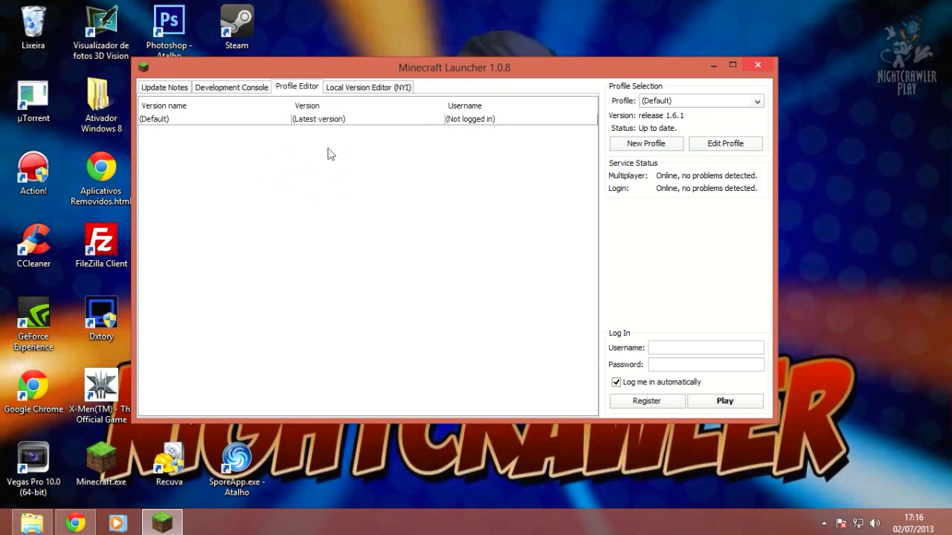
left_click(486, 171)
left_click(239, 165)
left_click(660, 100)
left_click(650, 97)
Start a new launcher profile, enable experimental development versions ("snapshots") and review the available versions.
left_click(651, 144)
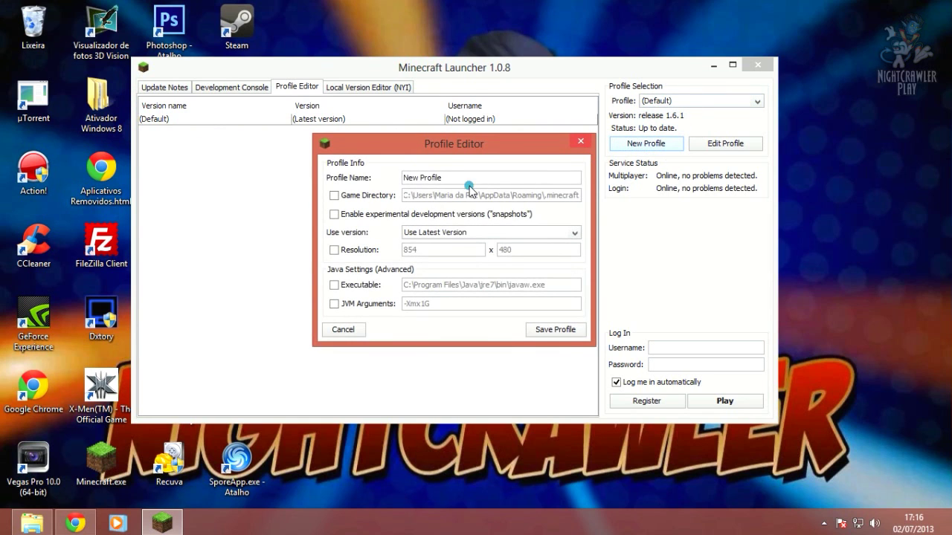
left_click(463, 232)
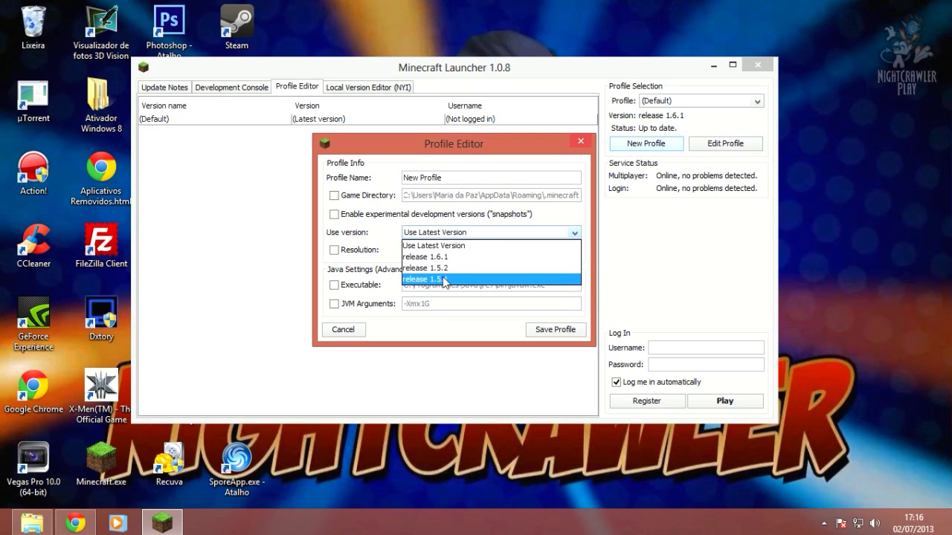
left_click(345, 217)
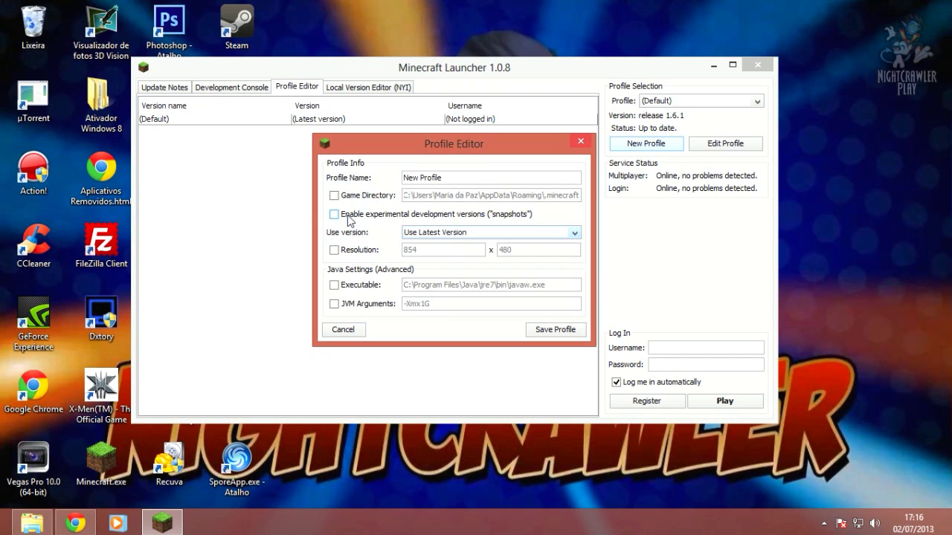
left_click(344, 217)
left_click(416, 233)
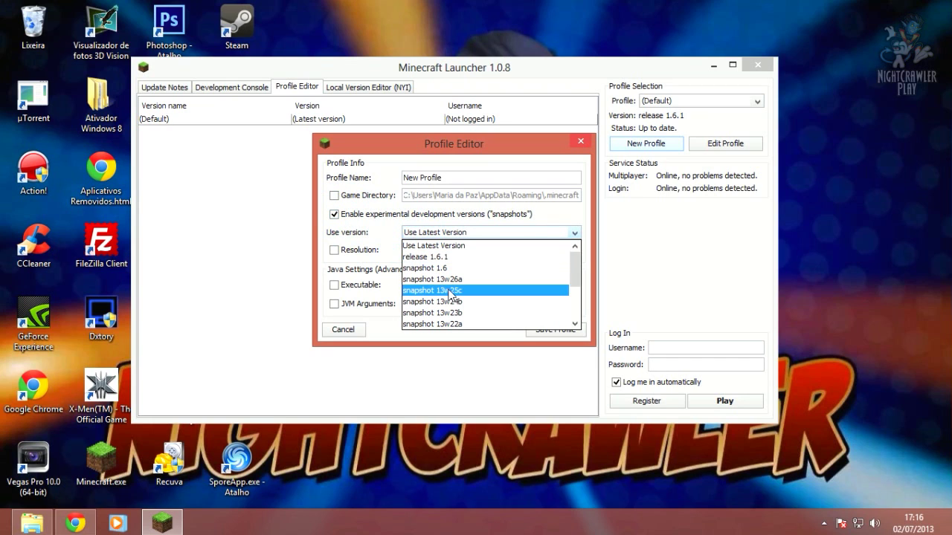
mouse_move(574, 271)
left_mouse_down()
mouse_move(574, 316)
mouse_move(574, 257)
left_mouse_up()
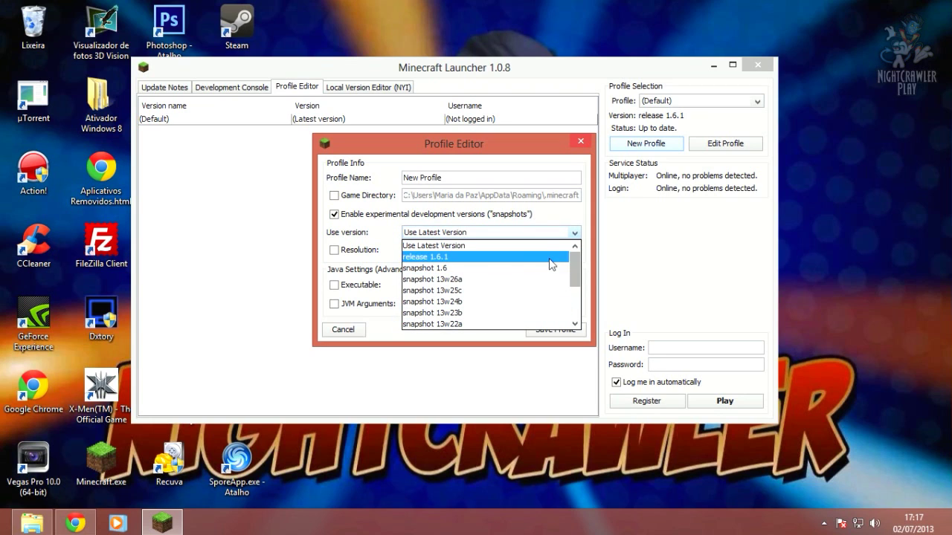
Set the new profile to use release 1.5.2, name it 1.5.2 and save it.
left_click(351, 217)
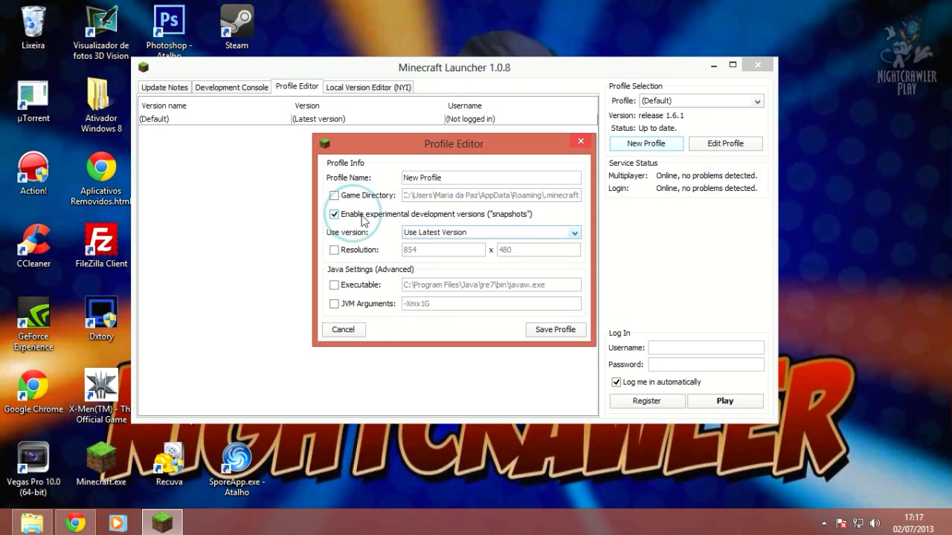
left_click(439, 234)
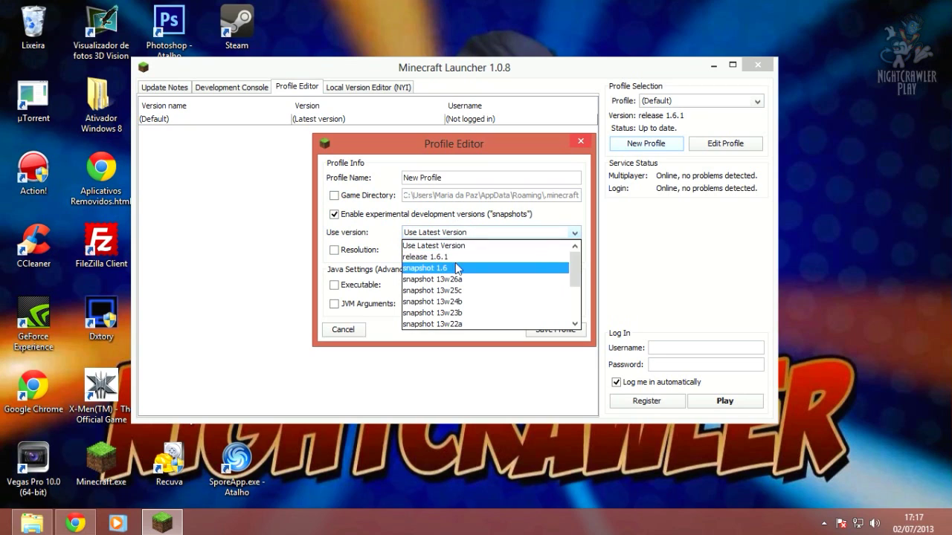
scroll(446, 271, "down", 5)
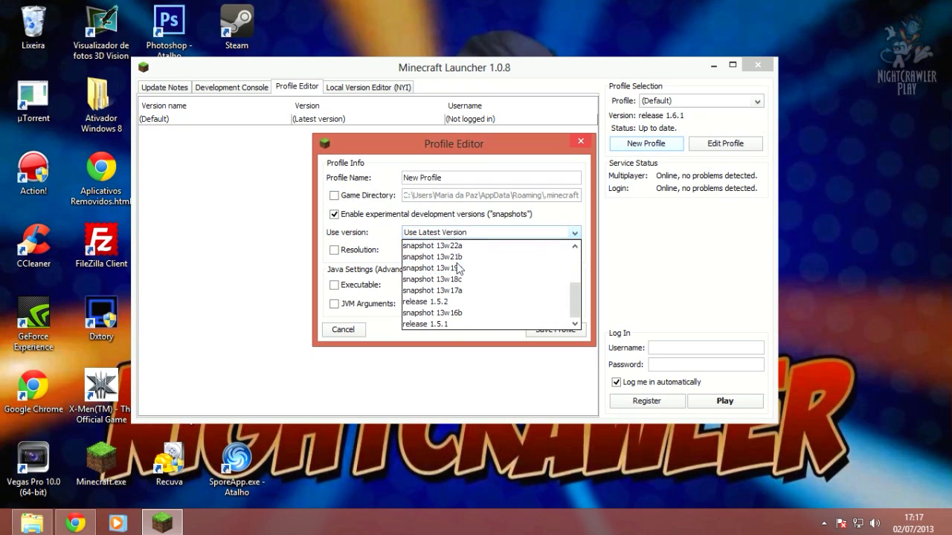
left_click(441, 302)
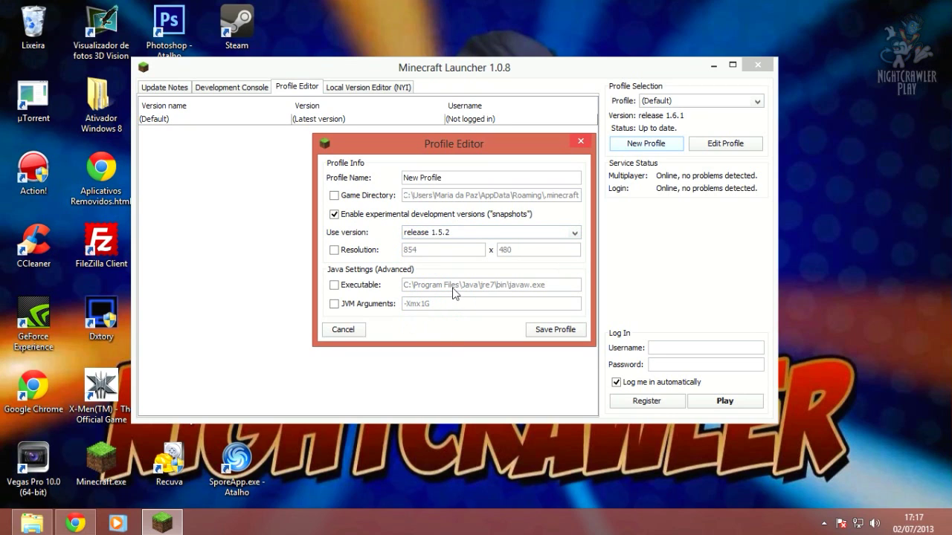
left_click_drag(464, 180, 393, 179)
type("1.5.2")
left_click(559, 332)
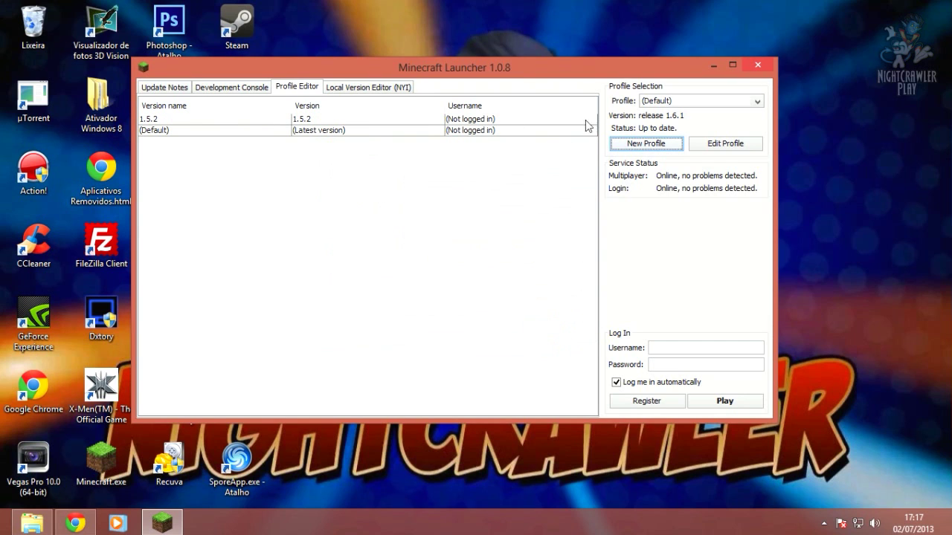
Create and save another profile named 1.5.1 with snapshots enabled and release 1.5.1 as its version.
left_click(654, 149)
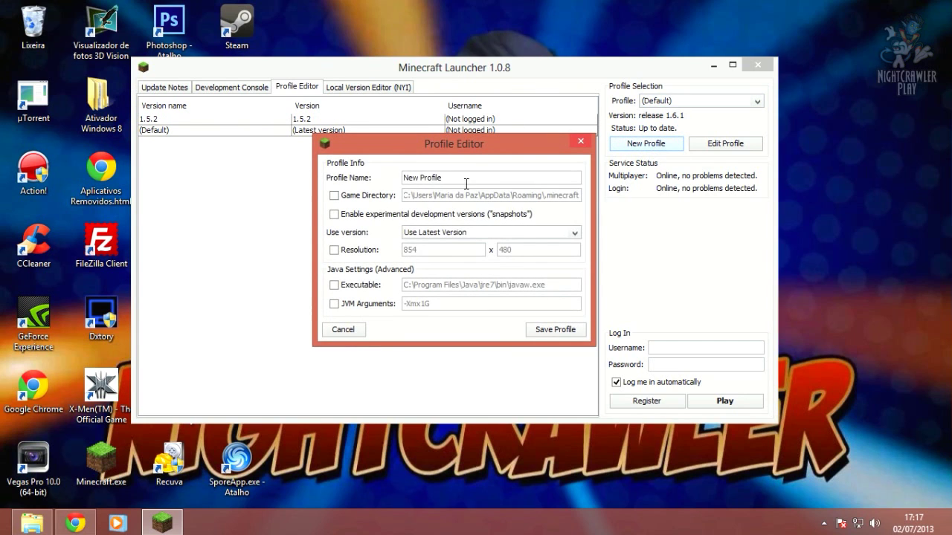
left_click_drag(461, 178, 405, 178)
type("1")
left_click(495, 214)
left_click(495, 231)
left_click(471, 223)
left_click(471, 230)
scroll(450, 297, "down", 4)
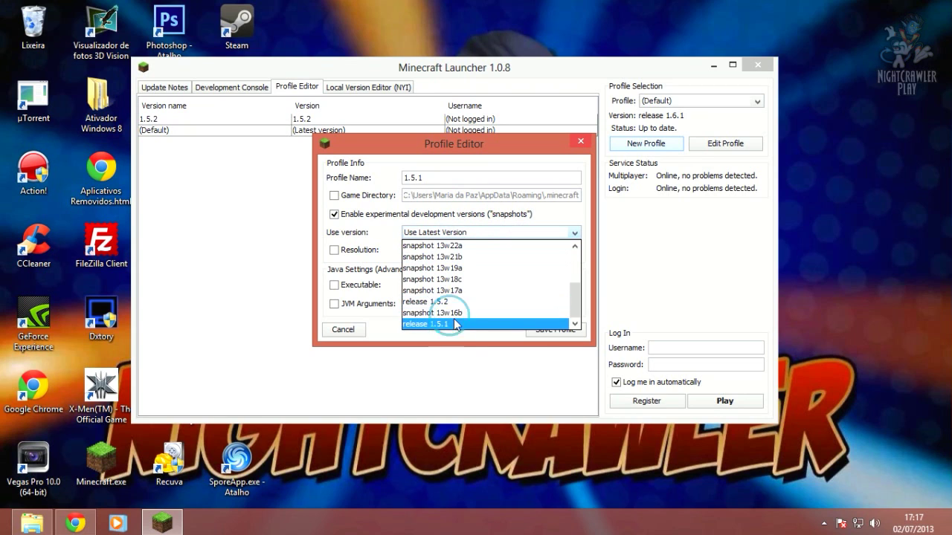
left_click(454, 325)
left_click(556, 329)
Log in with the account e-mail and password and launch the game with the (Default) profile.
left_click(210, 130)
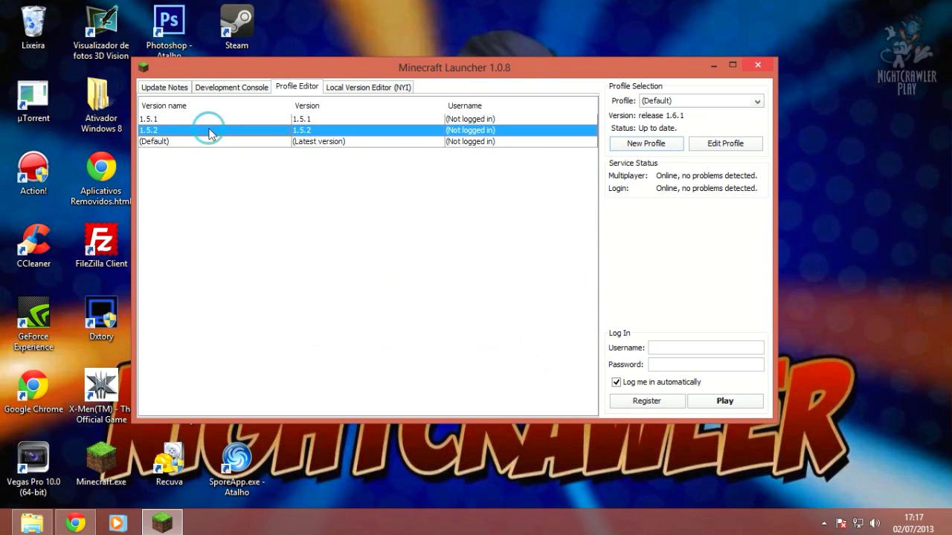
left_click(217, 119)
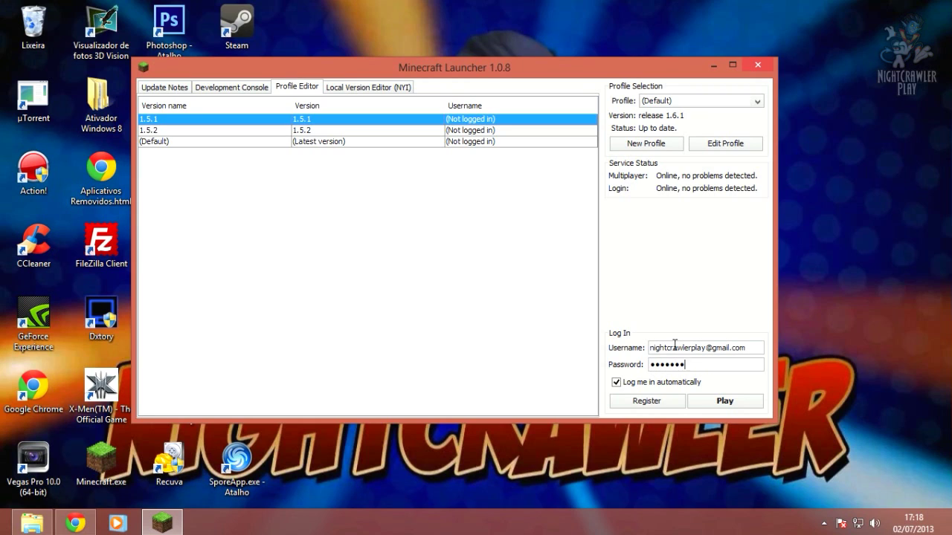
left_click(731, 402)
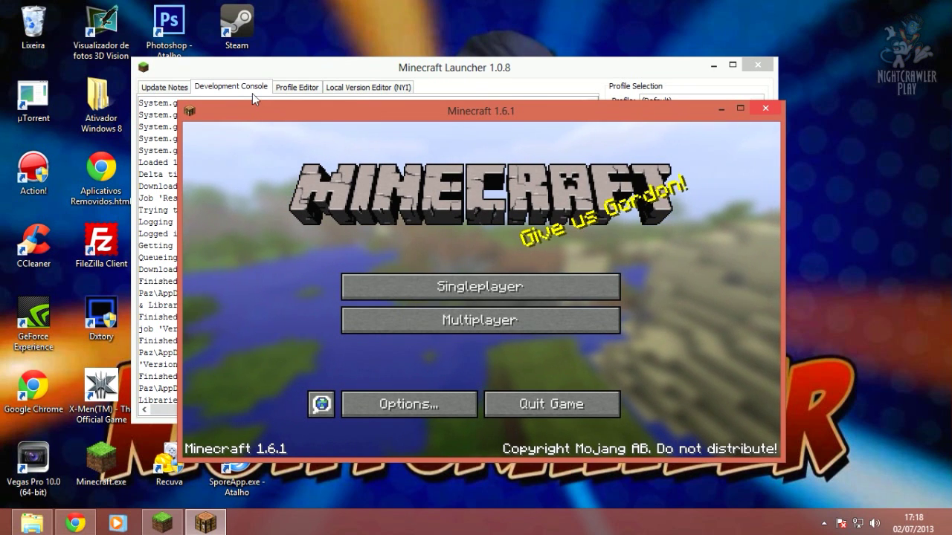
Reposition the Minecraft 1.6.1 window and quit the game.
mouse_move(276, 107)
left_mouse_down()
mouse_move(292, 119)
mouse_move(286, 96)
left_mouse_up()
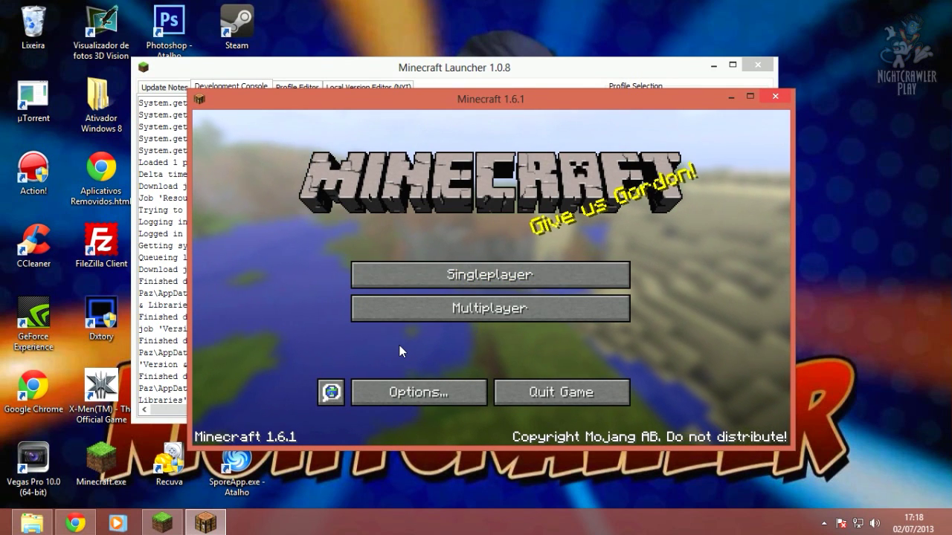
mouse_move(435, 102)
left_mouse_down()
mouse_move(424, 143)
mouse_move(423, 102)
left_mouse_up()
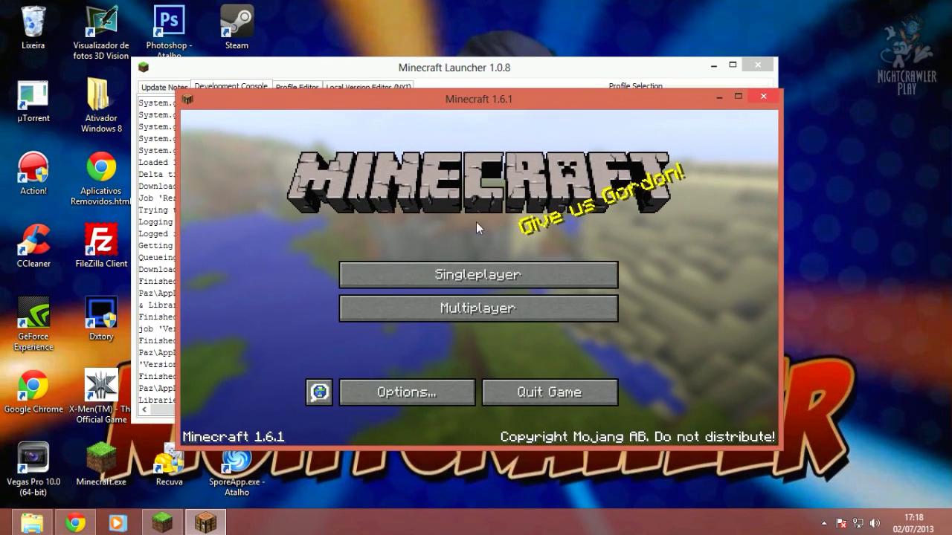
left_click(533, 392)
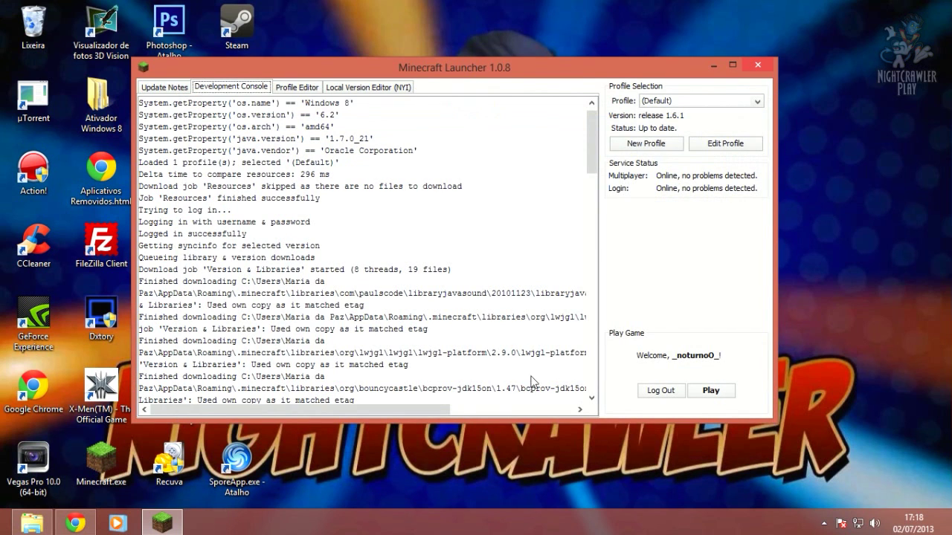
Switch the launcher to the 1.5.1 profile, enter the account e-mail and password, and launch the game.
left_click(164, 87)
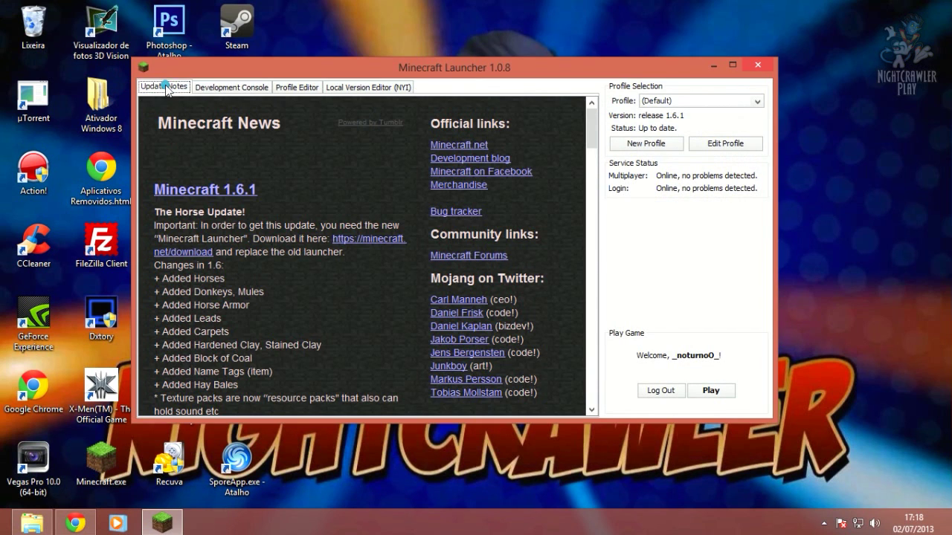
left_click(646, 101)
left_click(654, 113)
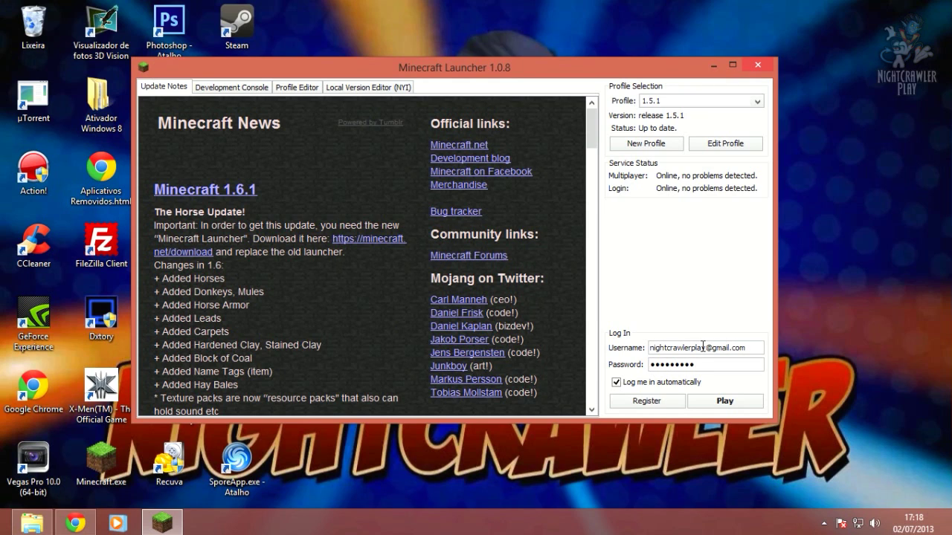
left_click(715, 406)
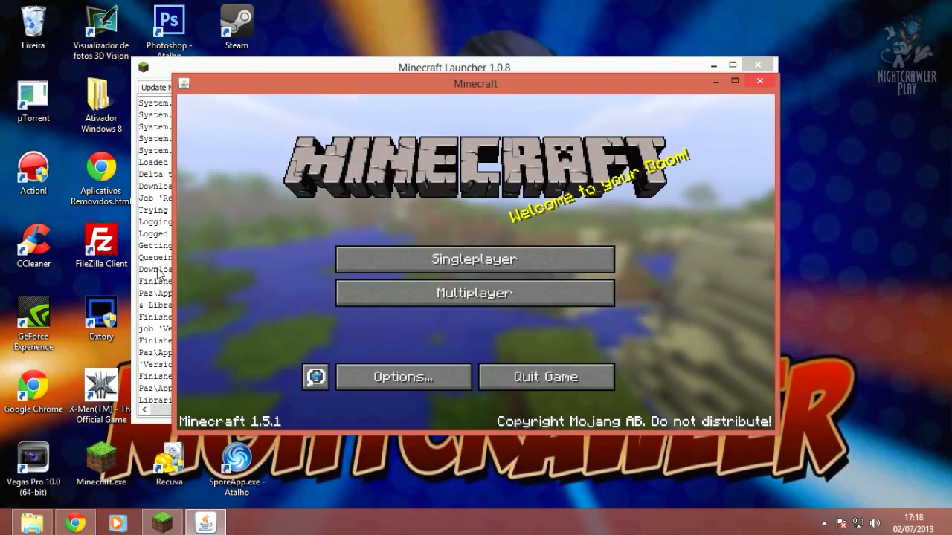
Move the game window off the launcher log and create a single-player world named New World in Creative mode.
left_click(158, 275)
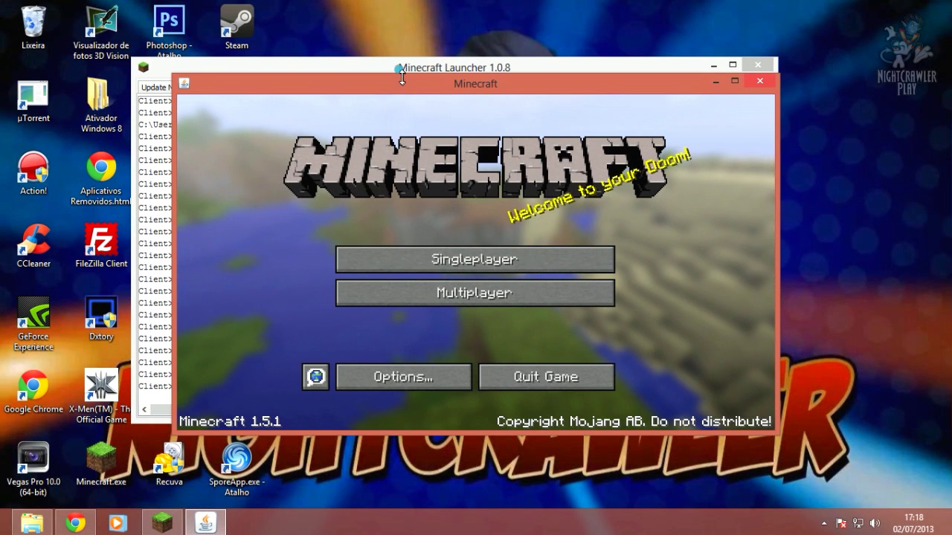
left_click_drag(402, 77, 669, 69)
left_click(696, 247)
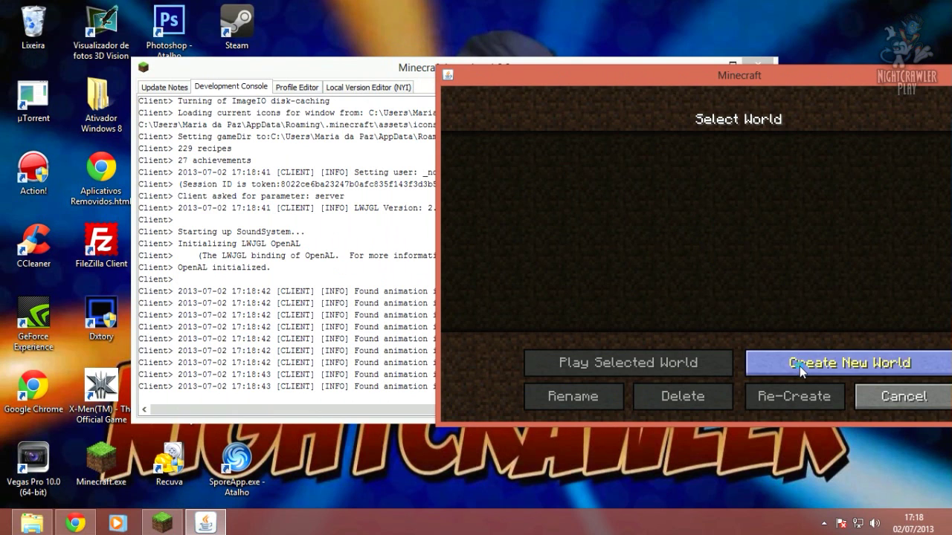
left_click(799, 364)
left_click(717, 258)
left_click(718, 259)
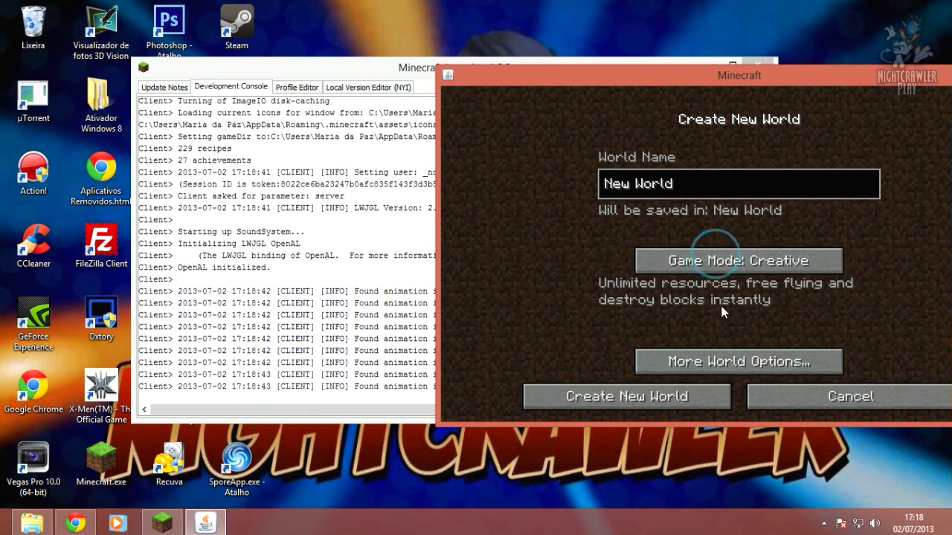
left_click(645, 401)
Shift the game window aside to view the launcher log, bring it back and open the creative inventory.
left_click_drag(515, 77, 786, 113)
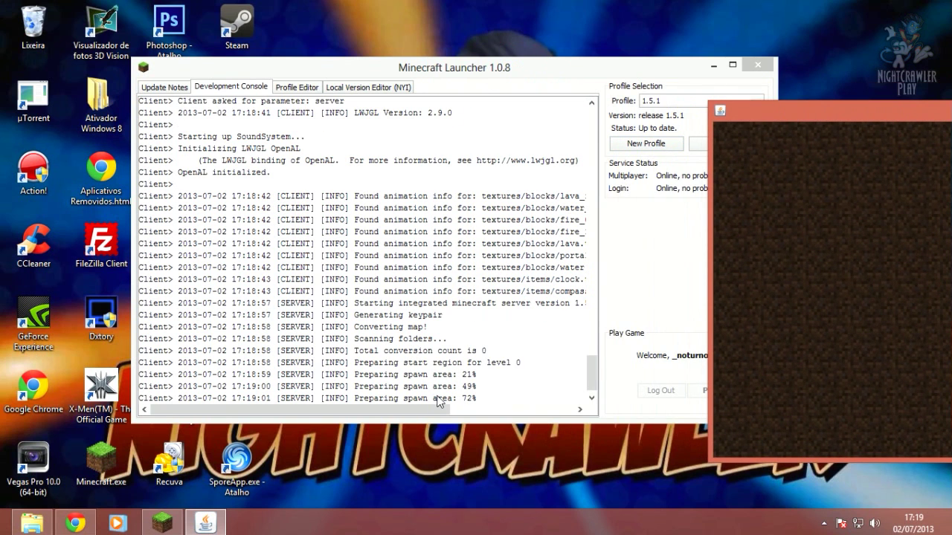
left_click_drag(818, 110, 262, 43)
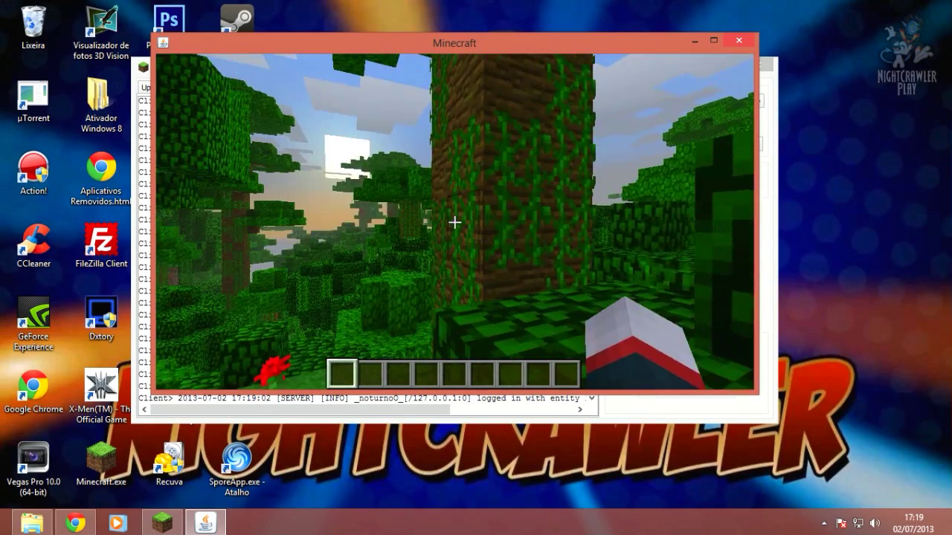
key("e")
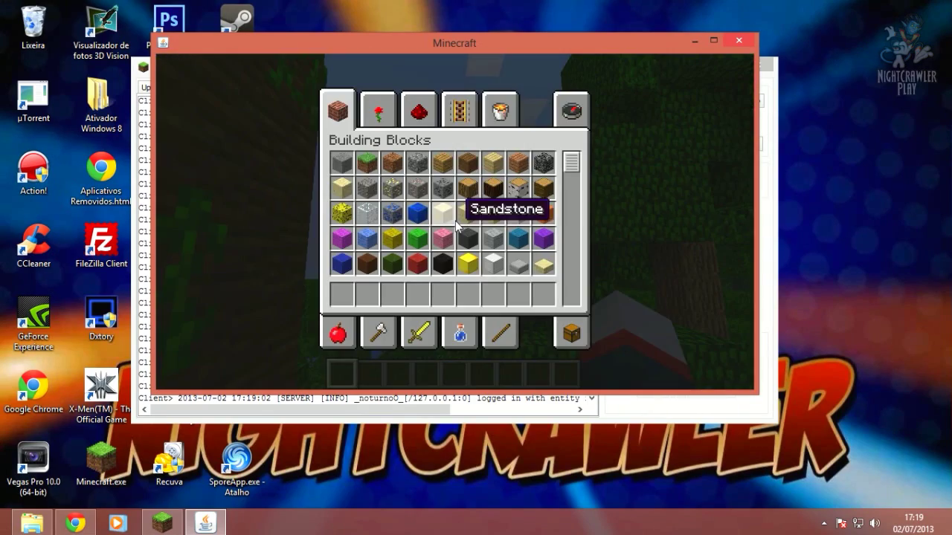
Look through the other creative inventory categories, including the Miscellaneous items.
left_click(377, 112)
left_click(419, 111)
left_click(500, 112)
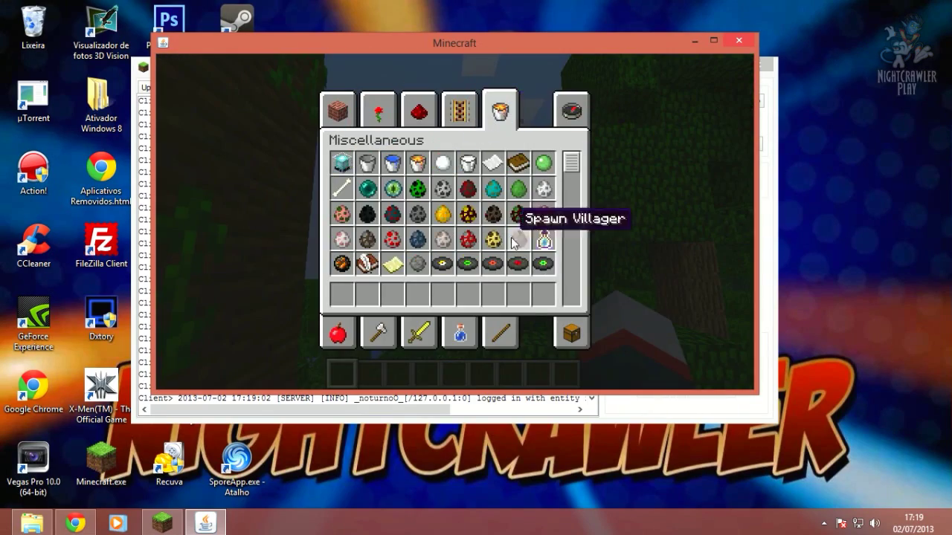
left_click(512, 338)
Close the inventory, save the world and quit the game.
key("Escape")
key("Escape")
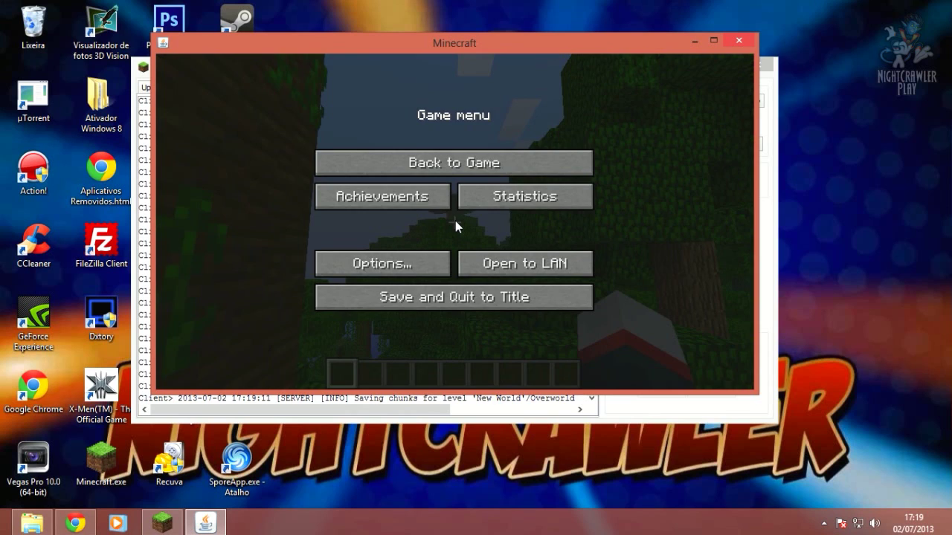
left_click(468, 295)
left_click(515, 338)
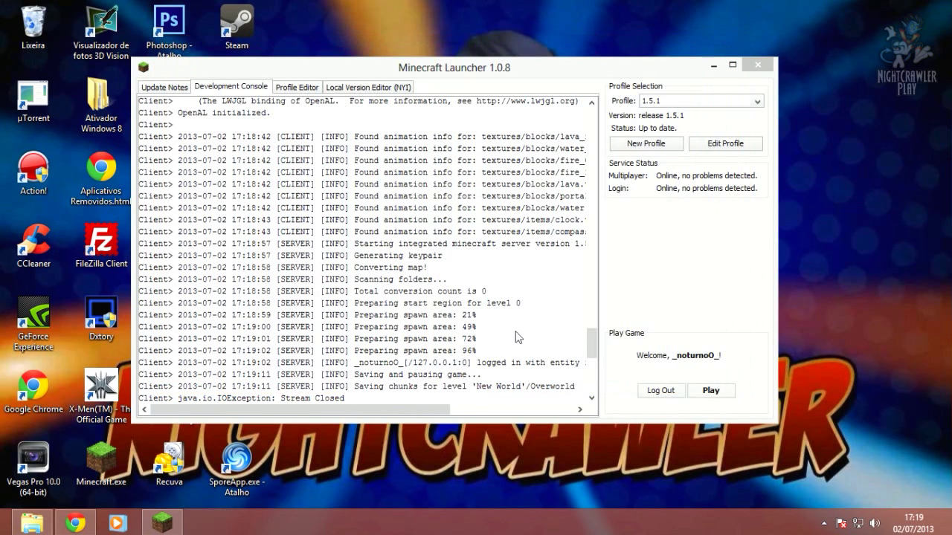
Show the launcher's update notes and check the list of saved profiles.
left_click(170, 87)
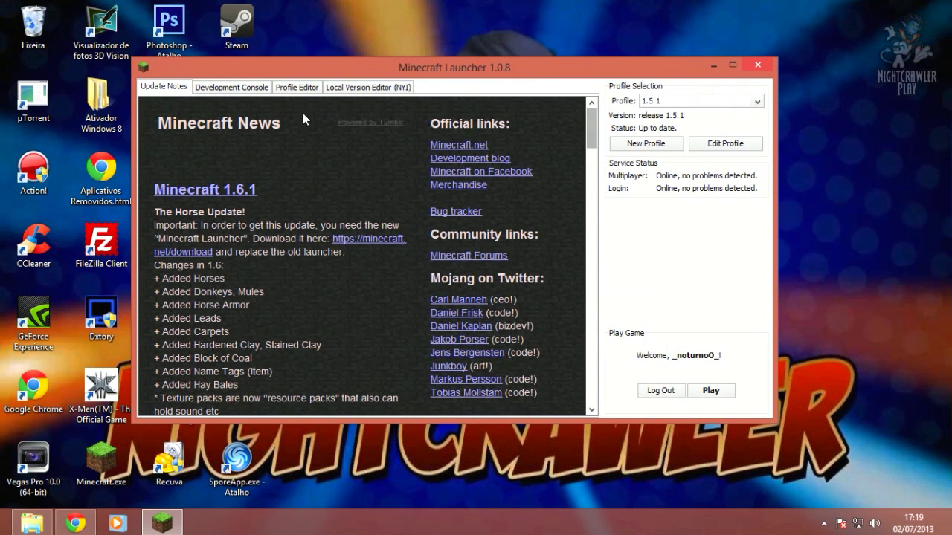
left_click(691, 98)
left_click(690, 99)
left_click(691, 102)
left_click(682, 102)
Check which game versions a new profile offers, leaving the profile unsaved.
left_click(678, 145)
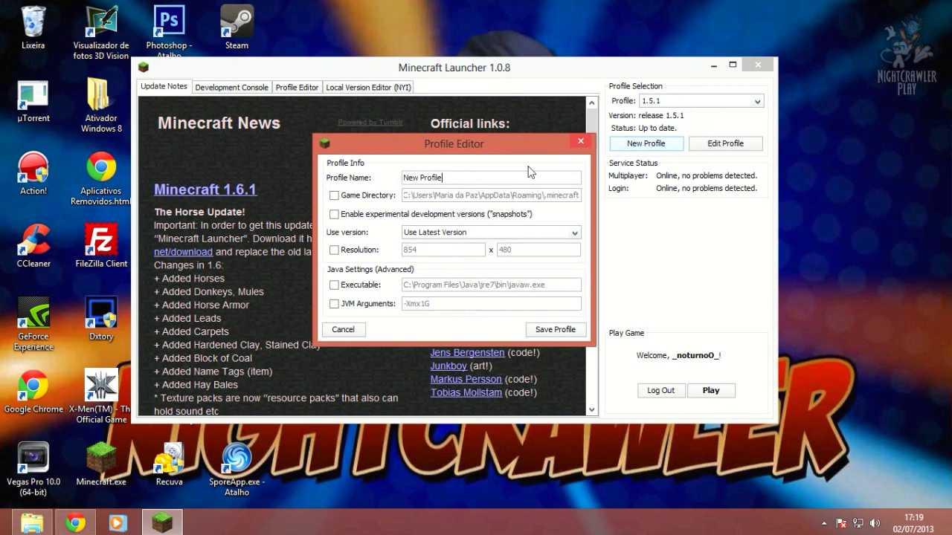
left_click(446, 232)
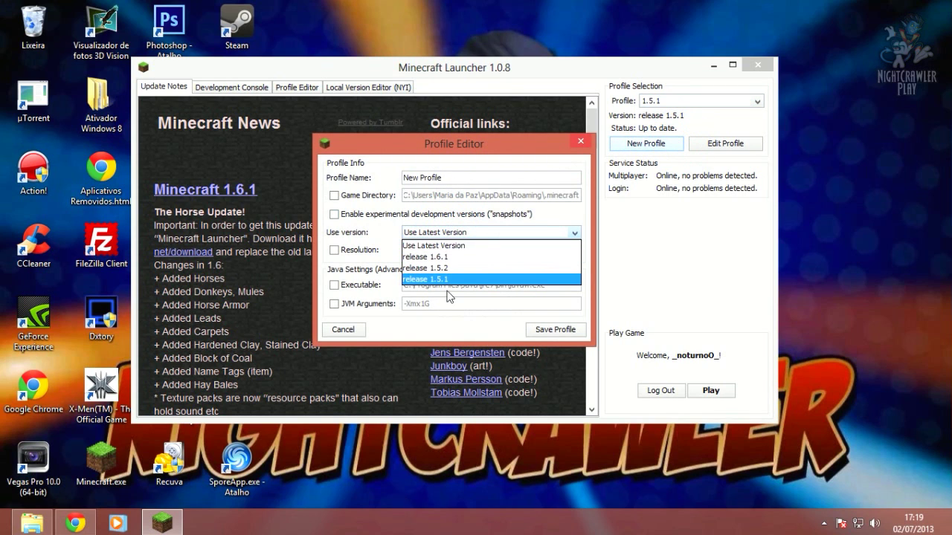
left_click(580, 141)
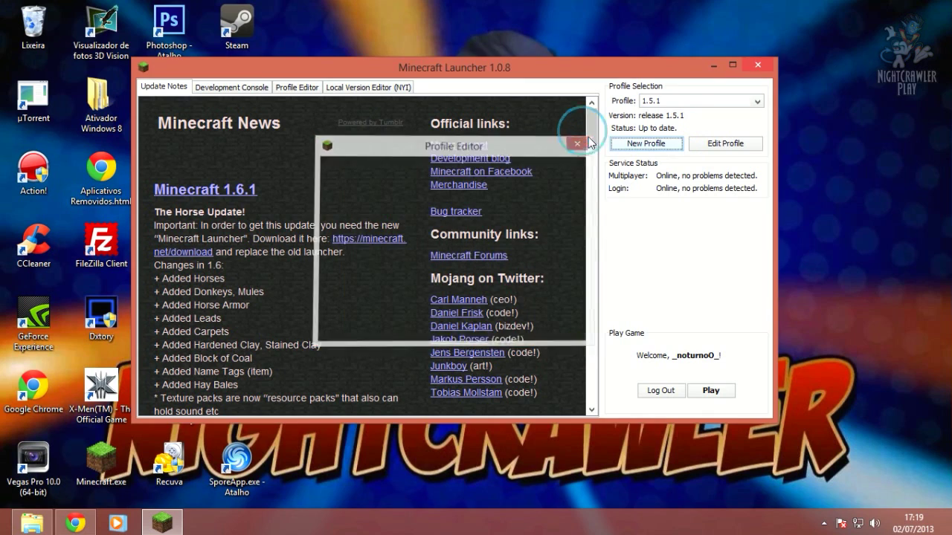
Close the launcher and start MultiMC from Iniciar.exe in the TooManyMods folder.
left_click(757, 65)
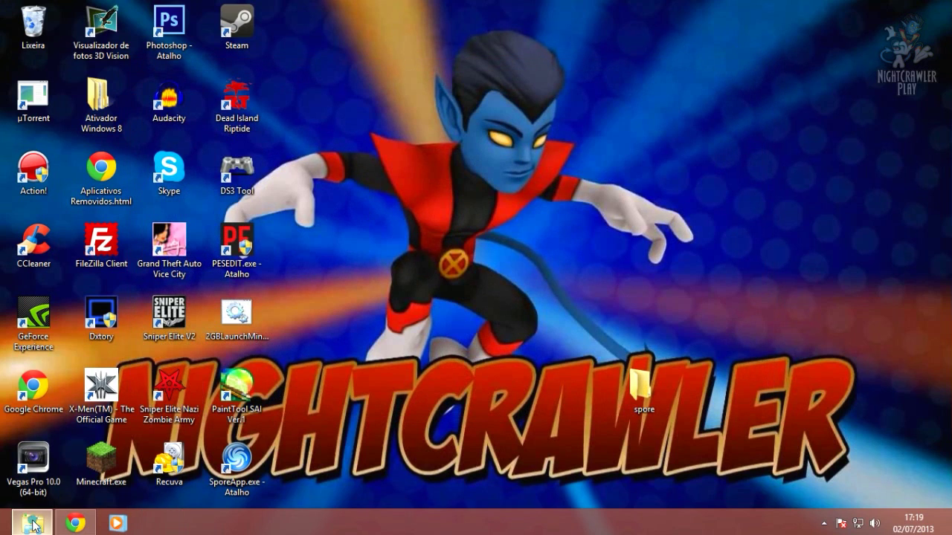
left_click(31, 523)
double_click(147, 243)
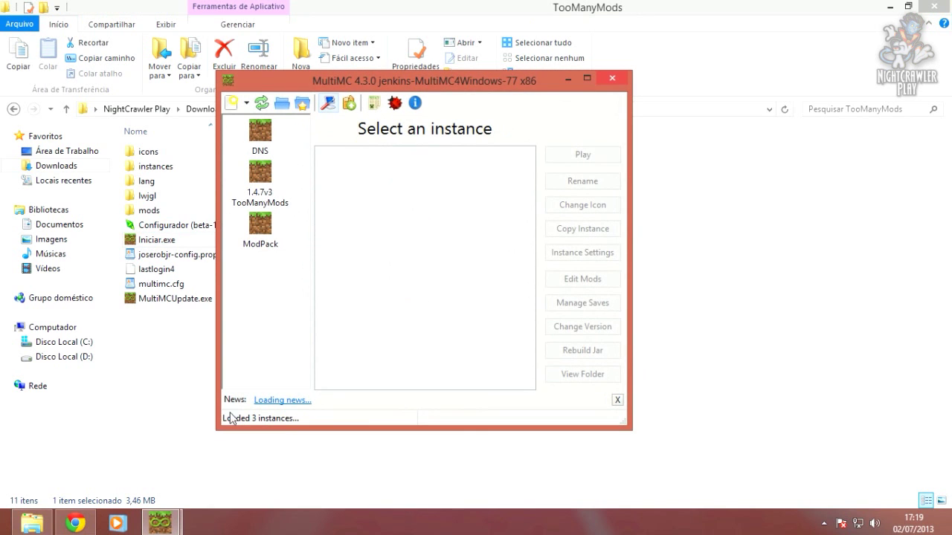
left_click(610, 79)
double_click(157, 239)
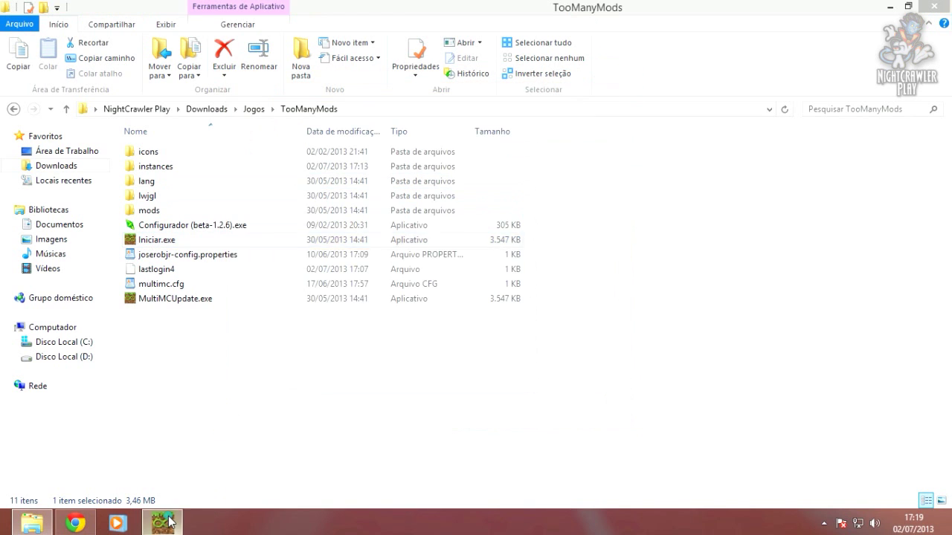
left_click_drag(343, 68, 412, 34)
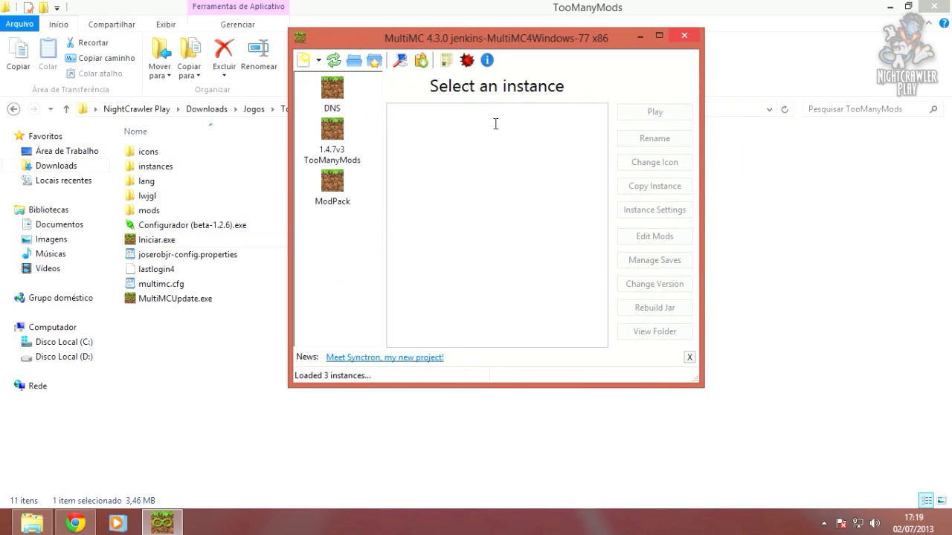
Start a new MultiMC instance and name it Nostalgia.
left_click(319, 61)
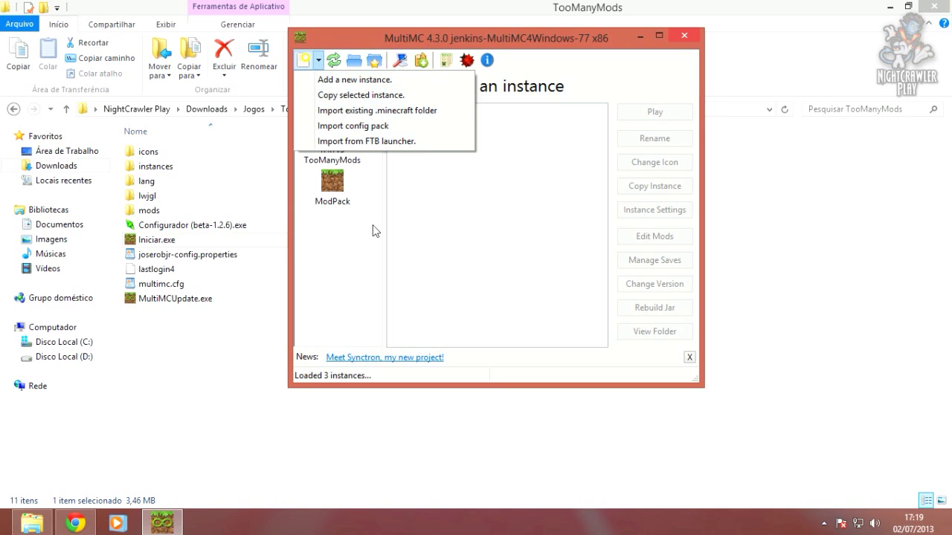
left_click(370, 248)
left_click(306, 60)
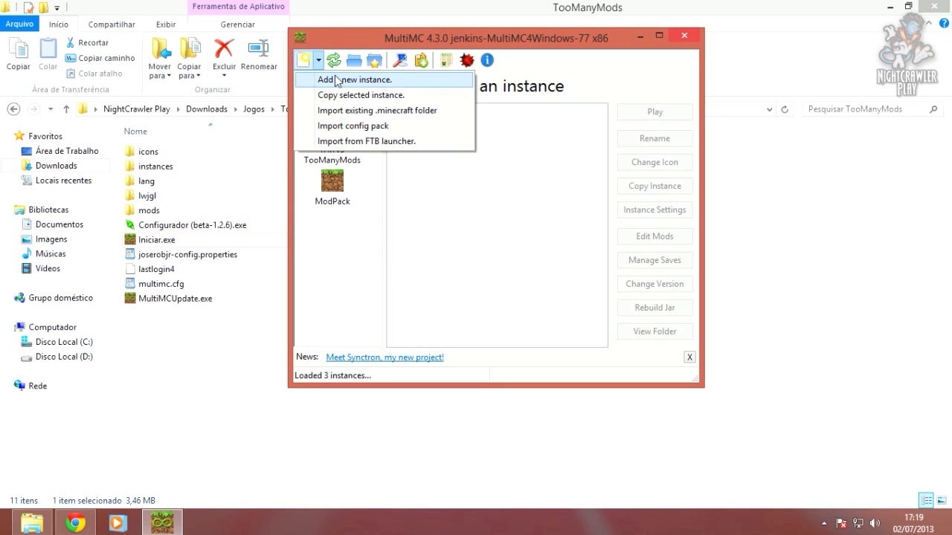
left_click(336, 80)
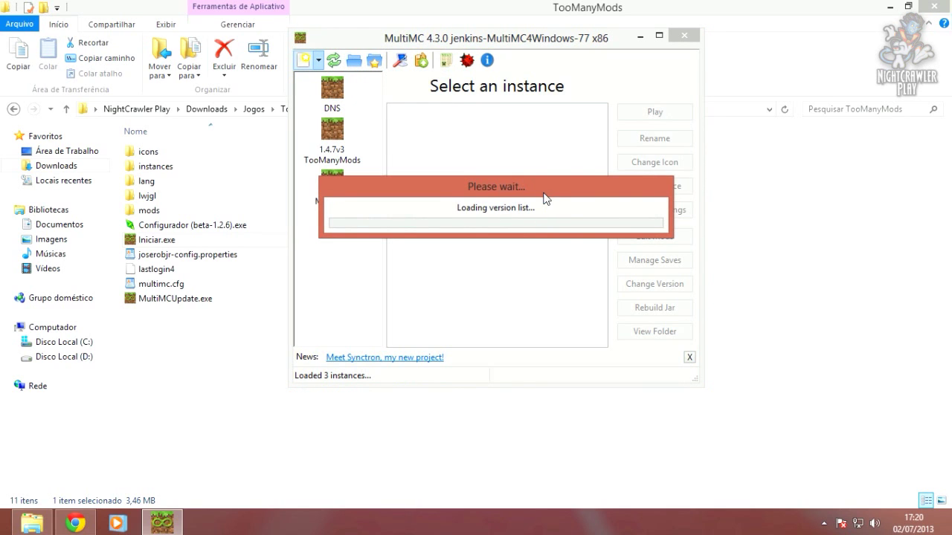
left_click(505, 220)
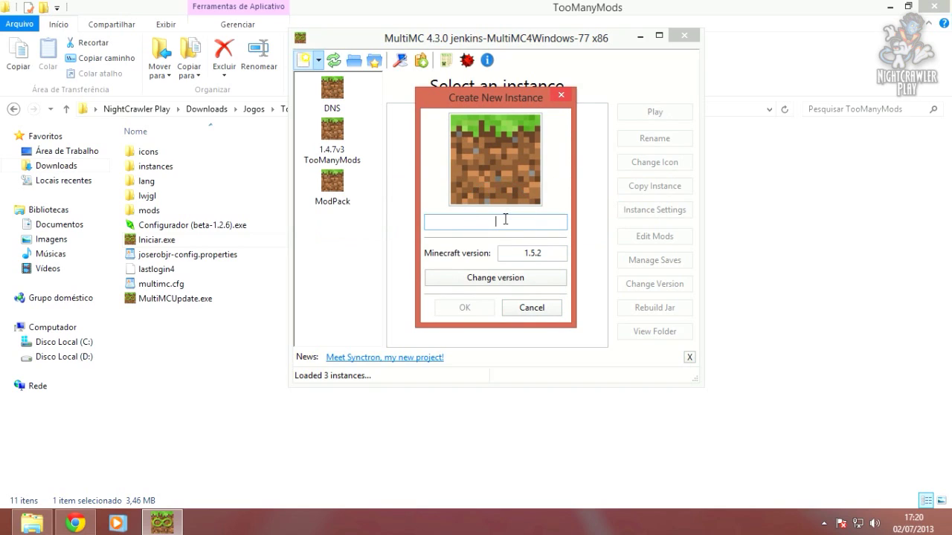
type("Nostalgia")
Include old snapshots in the version list, choose 1.8-pre for the Nostalgia instance and create it.
left_click(489, 278)
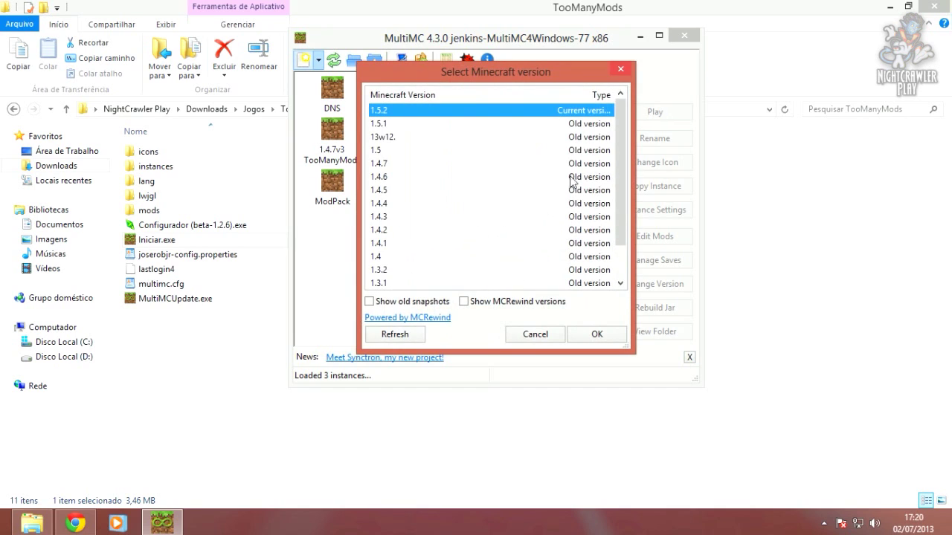
left_click_drag(620, 121, 375, 286)
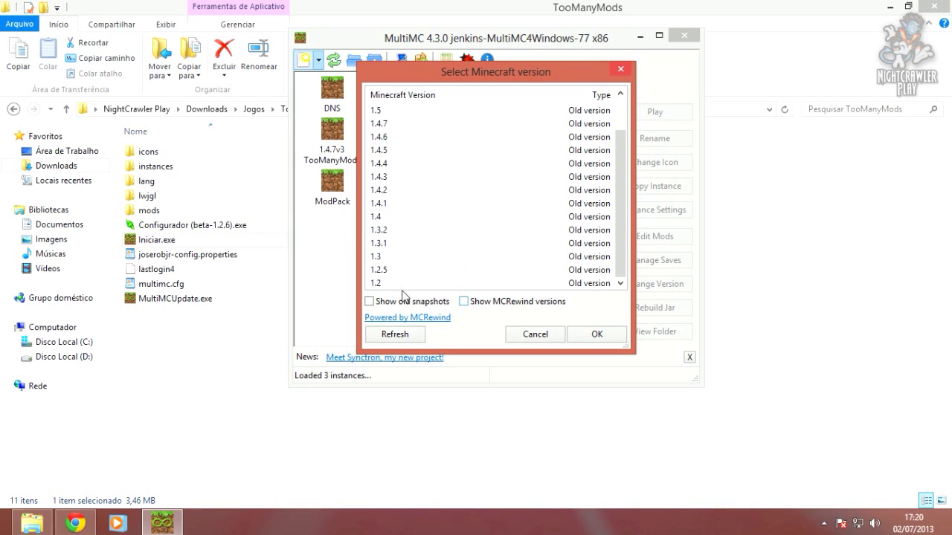
left_click(379, 305)
left_click_drag(619, 119, 617, 267)
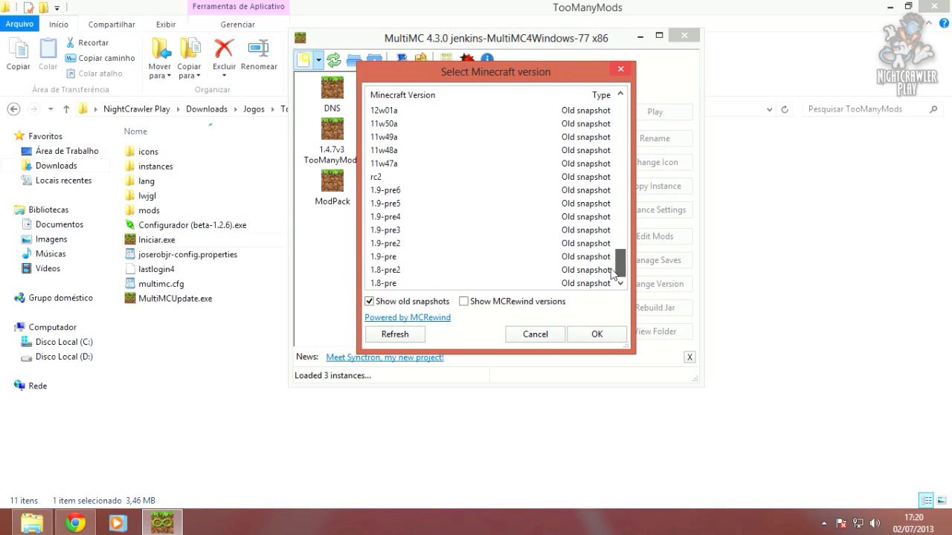
left_click(395, 287)
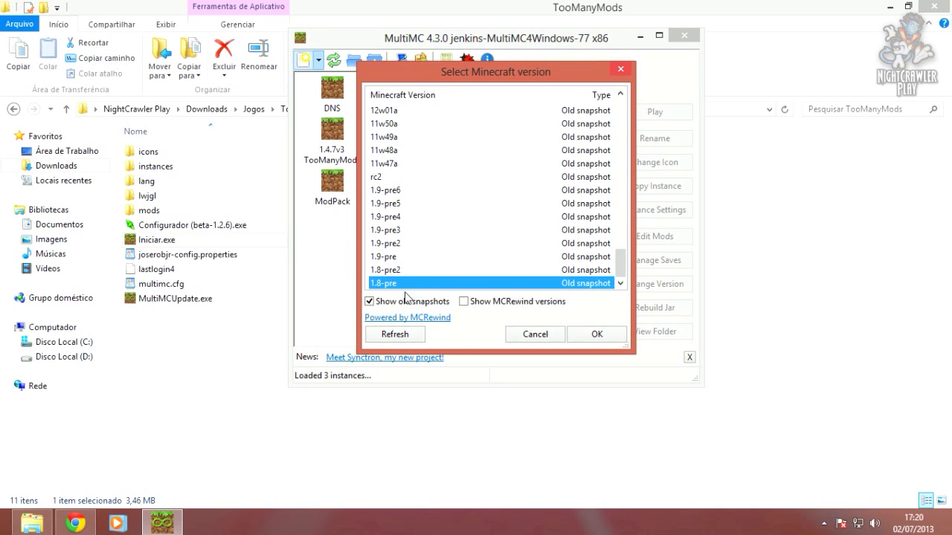
left_click(594, 331)
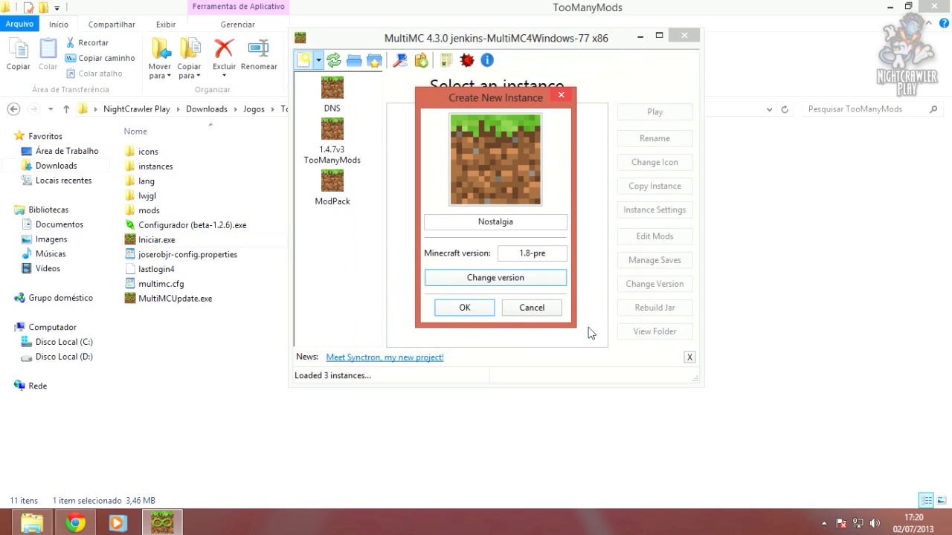
left_click(484, 309)
Launch the Nostalgia instance.
left_click(332, 227)
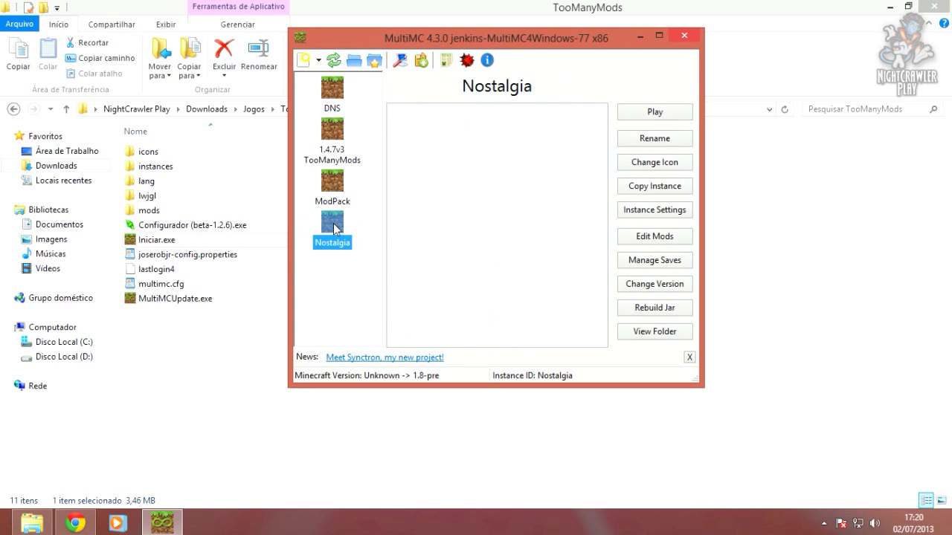
right_click(337, 233)
left_click(363, 237)
left_click(543, 248)
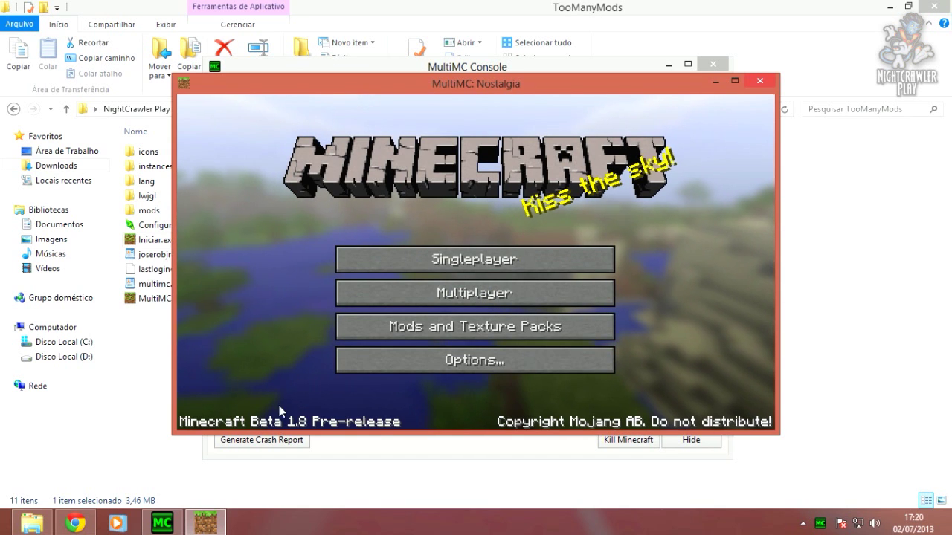
Create a single-player world named New World in Creative mode.
left_click(544, 258)
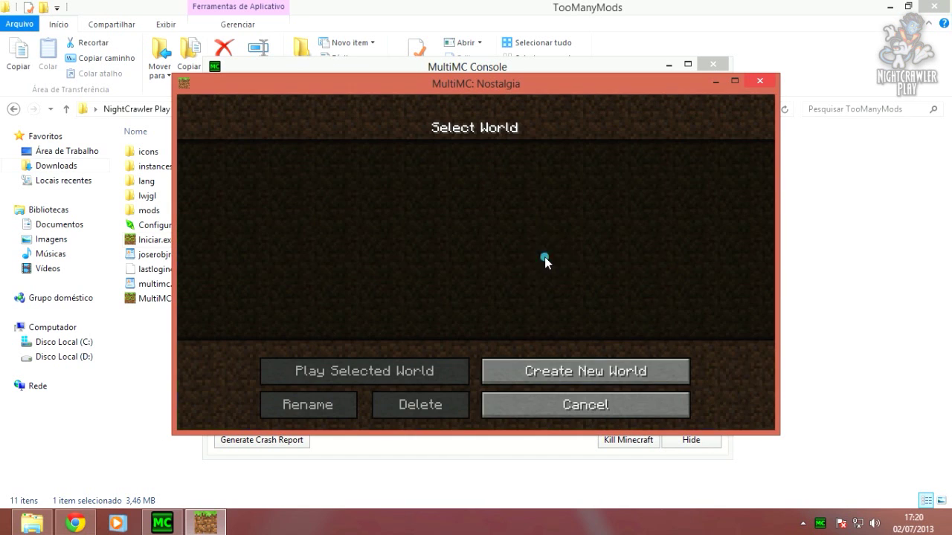
left_click(572, 370)
left_click(536, 246)
left_click(537, 248)
left_click(537, 247)
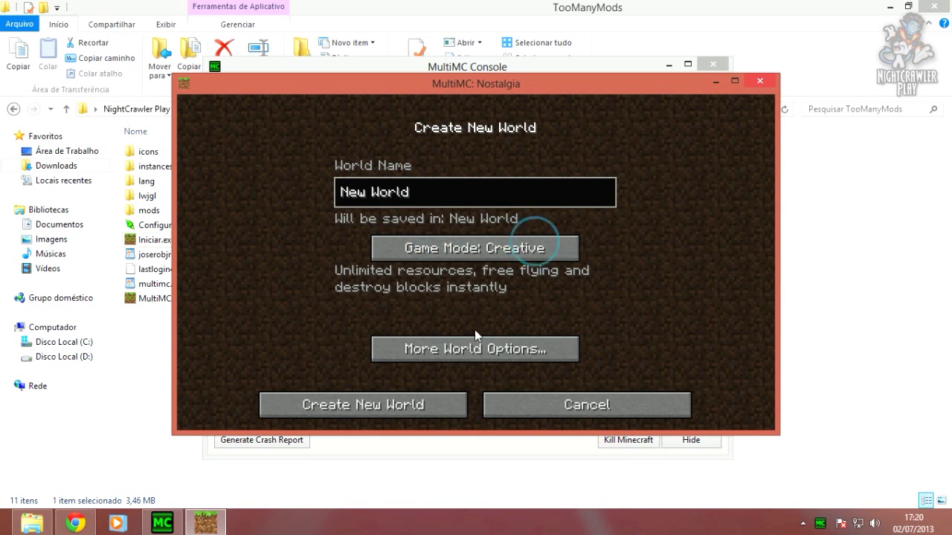
left_click(440, 403)
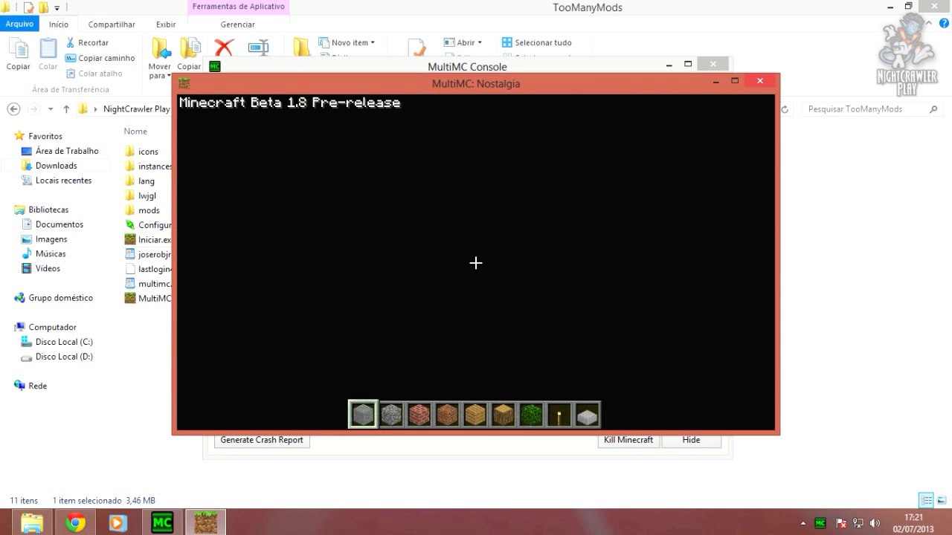
Browse the Beta 1.8 creative item selection and close it.
key("e")
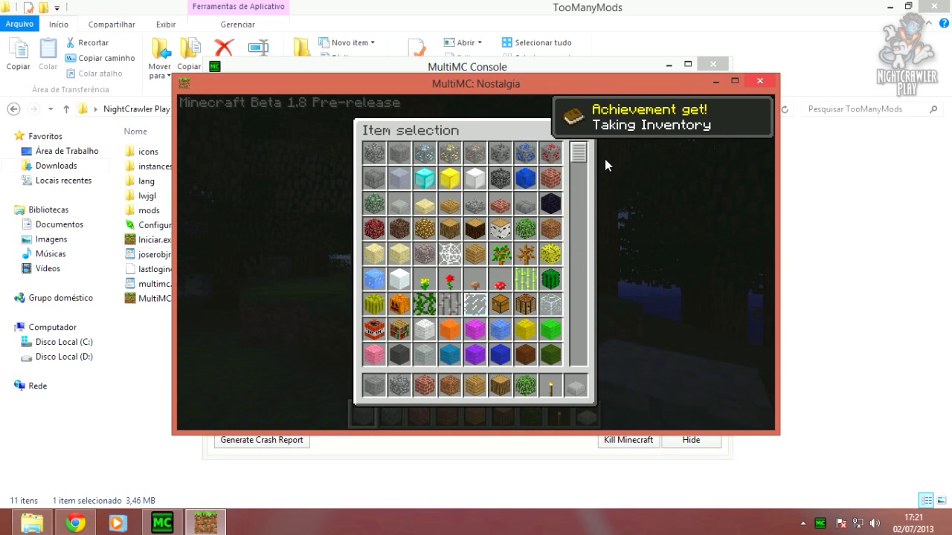
left_click_drag(586, 152, 585, 287)
key("e")
Save the world, return to the title screen and close the Nostalgia game window.
key("Escape")
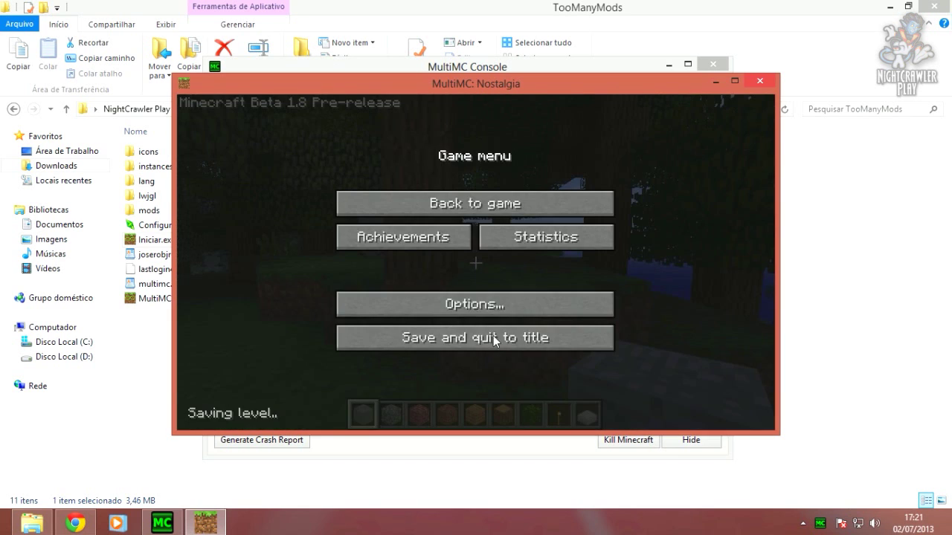
left_click(493, 333)
left_click(500, 359)
key("Escape")
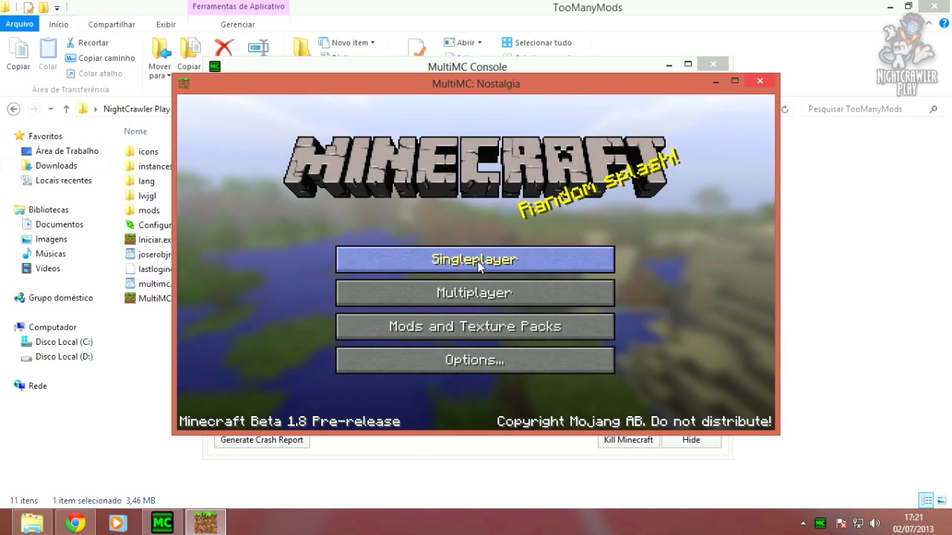
left_click(757, 82)
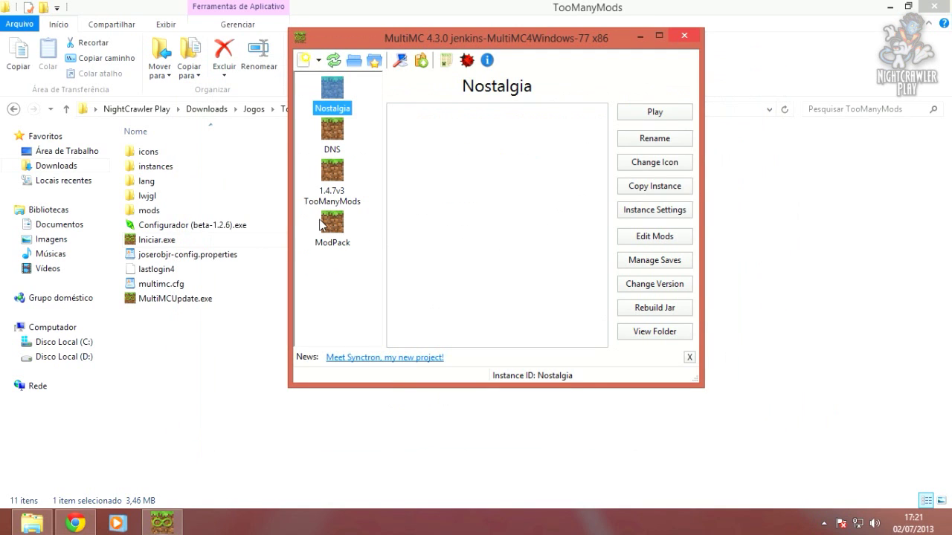
Delete the Nostalgia instance from MultiMC.
right_click(351, 106)
left_click(414, 324)
left_click(555, 246)
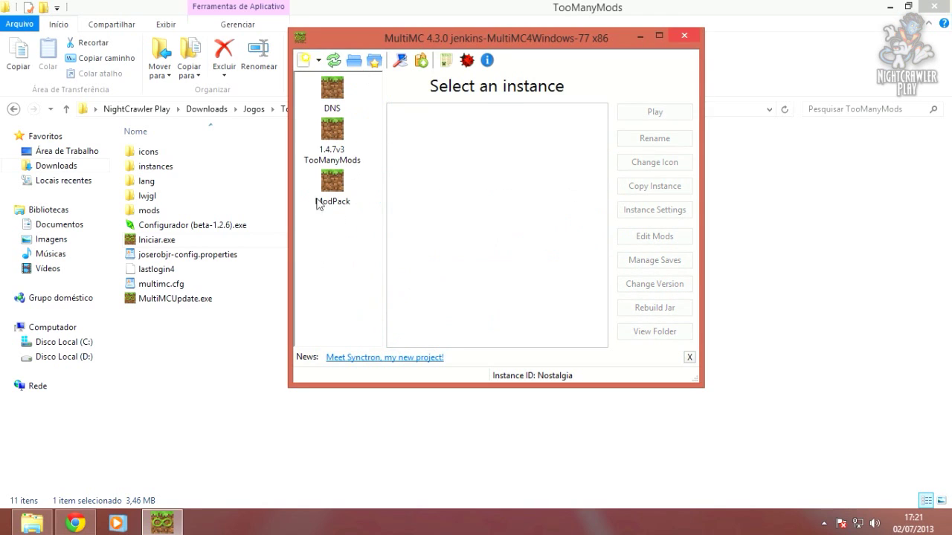
Start another new MultiMC instance and name it Vanilla.
left_click(314, 59)
left_click(343, 79)
type("Vanilla")
Open the Minecraft version choices for the new instance and look through the old snapshots, hiding them again when done.
left_click(495, 280)
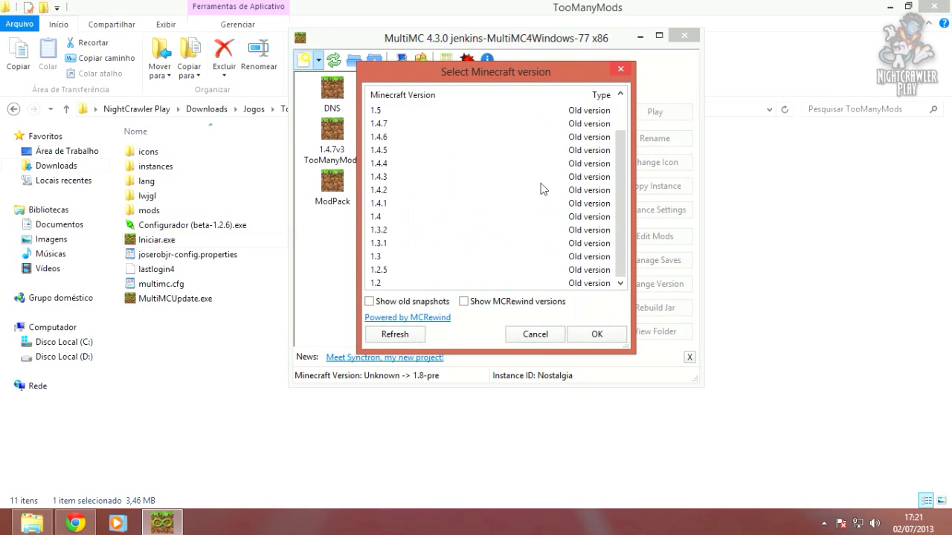
left_click(436, 283)
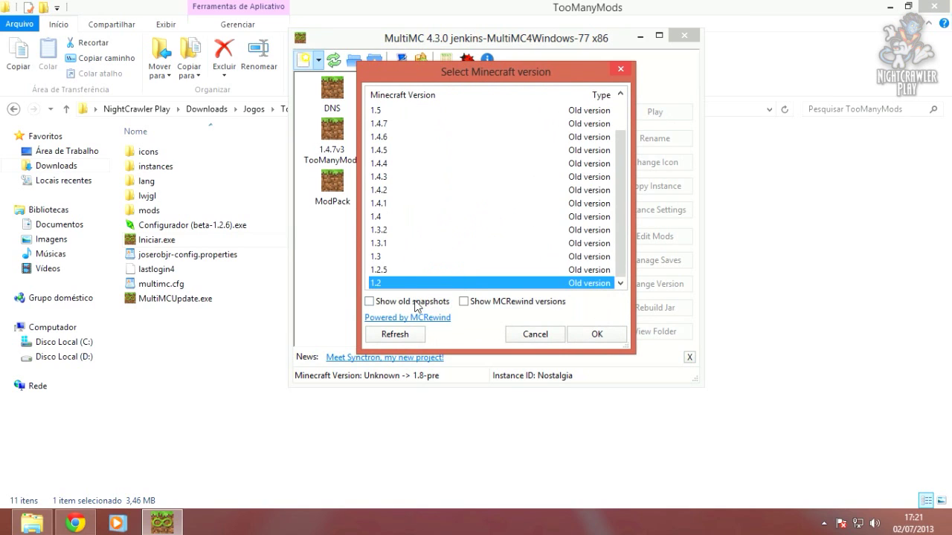
left_click(369, 301)
left_click_drag(620, 119, 616, 292)
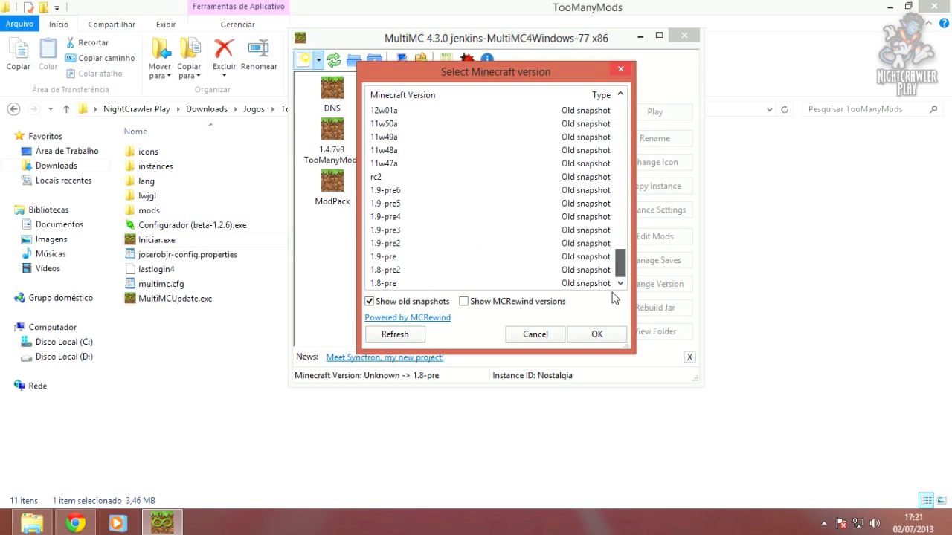
left_click_drag(620, 263, 611, 95)
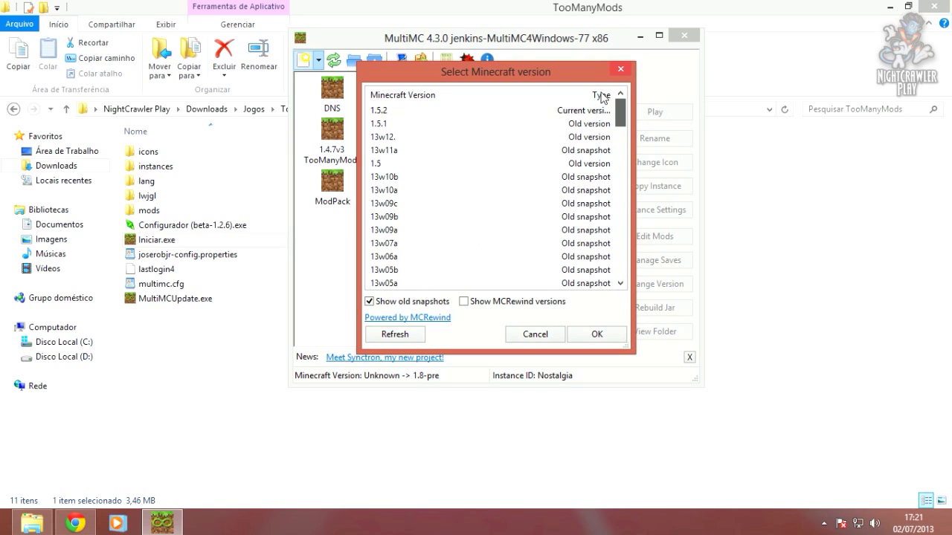
left_click(369, 302)
Show the MCRewind versions, choose b1.0_01 and create the instance teste with it.
left_click(490, 303)
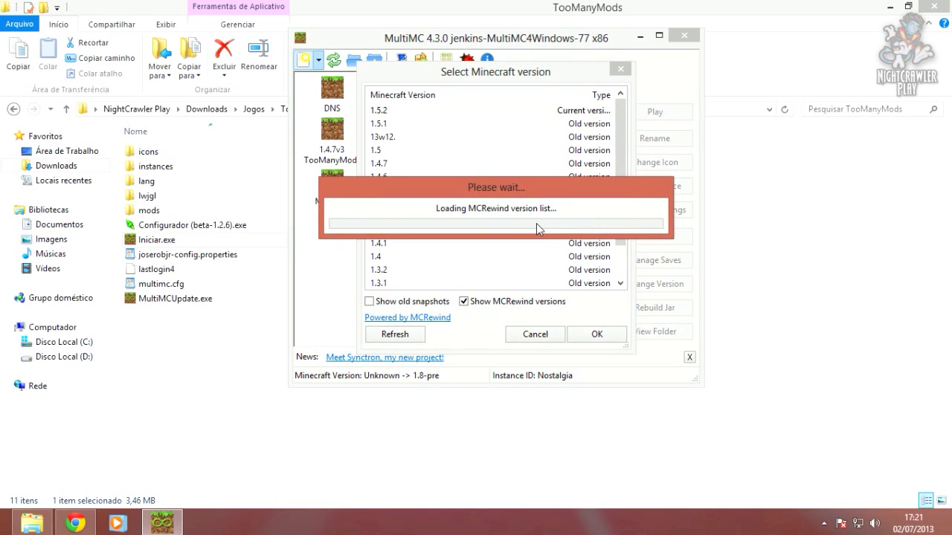
left_click_drag(612, 110, 618, 261)
left_click_drag(547, 278, 365, 269)
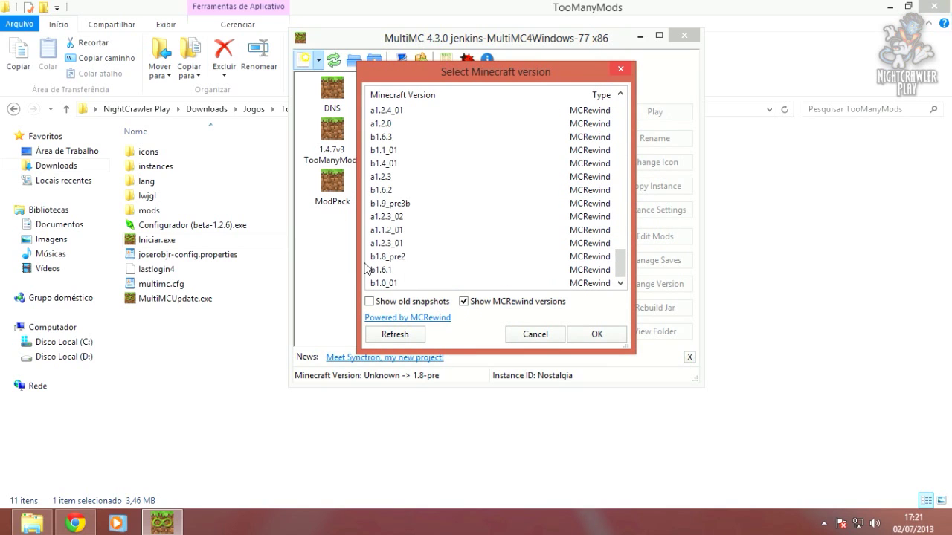
left_click(391, 283)
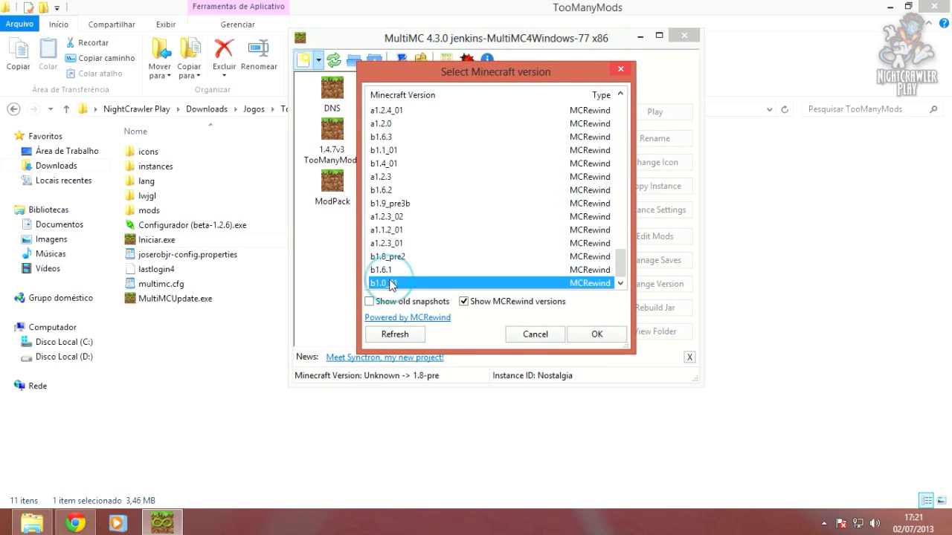
left_click(579, 334)
left_click(465, 307)
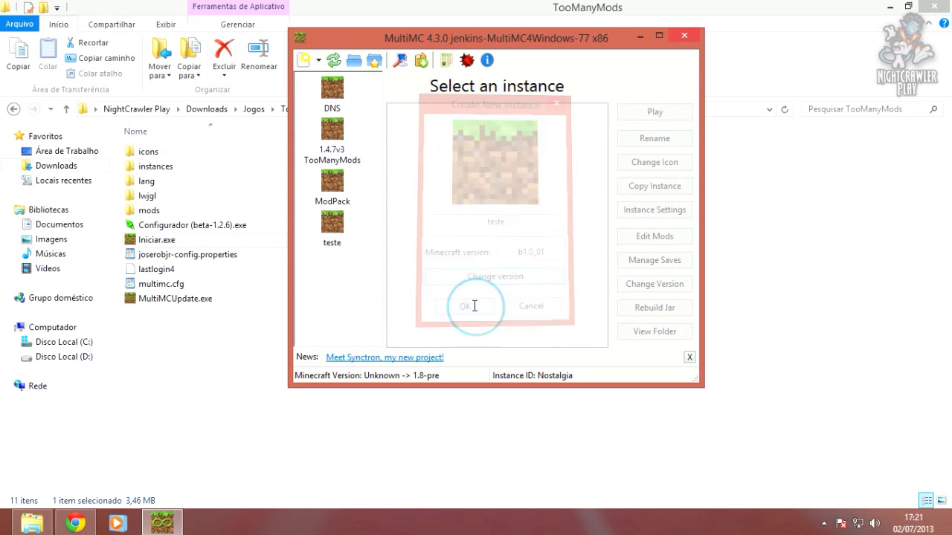
Play the teste instance with the saved login and move its download progress window aside.
right_click(343, 237)
left_click(361, 245)
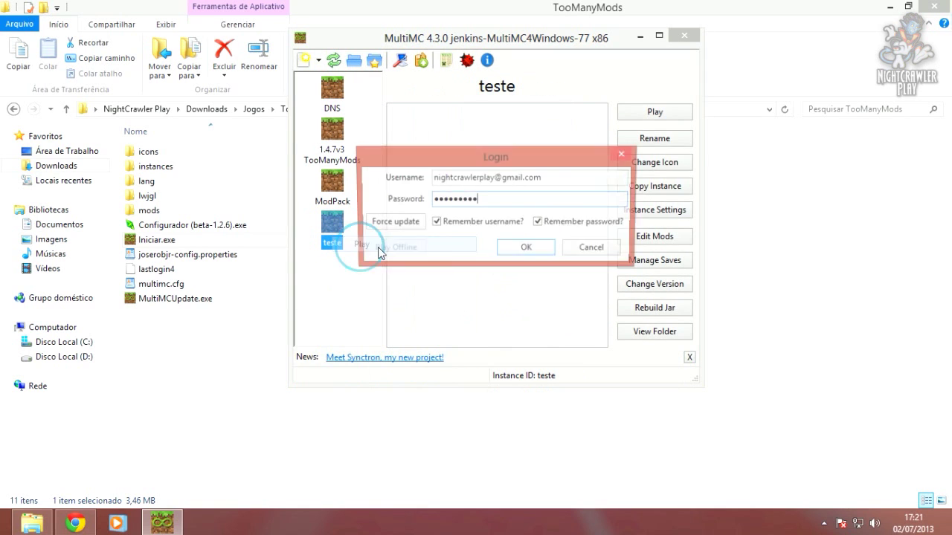
left_click(504, 243)
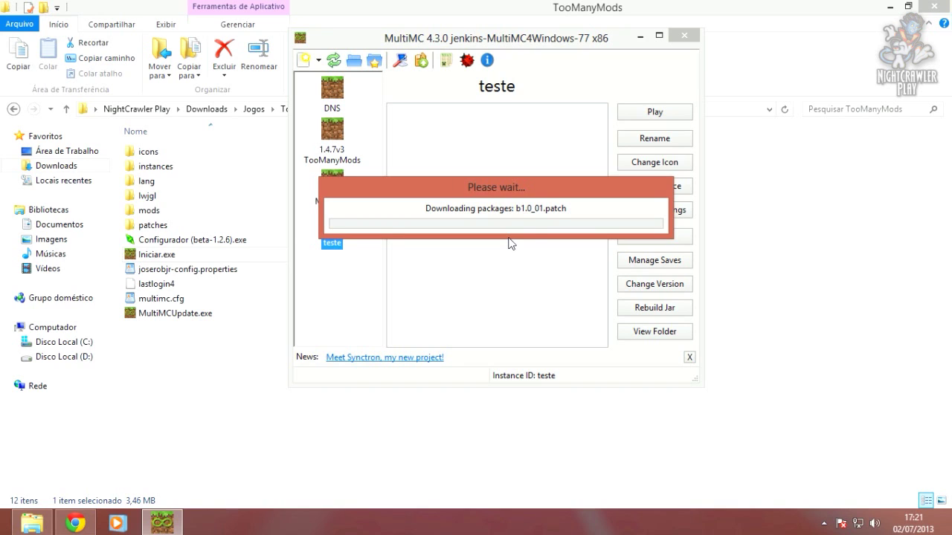
left_click_drag(497, 197, 523, 220)
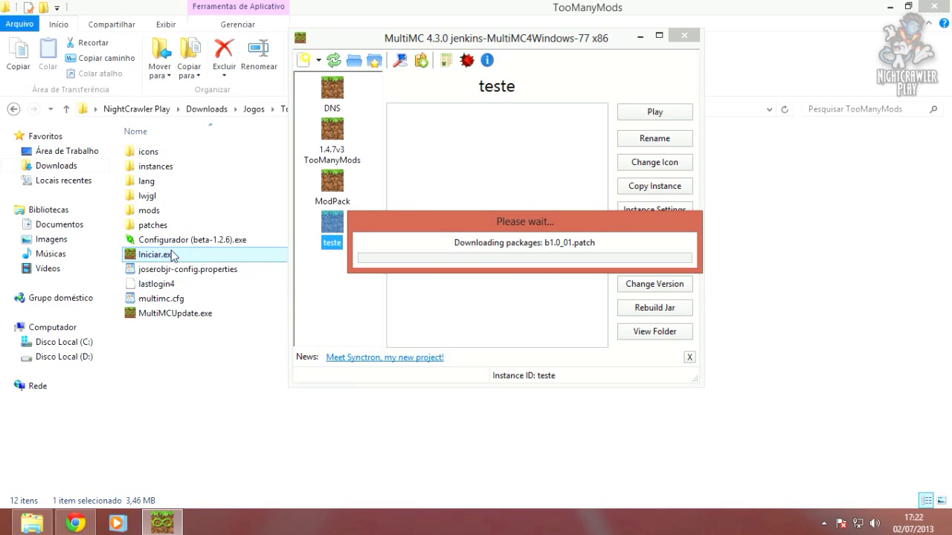
Open a second MultiMC window from Iniciar.exe and start a new instance named asdf.
left_click(169, 255)
double_click(170, 255)
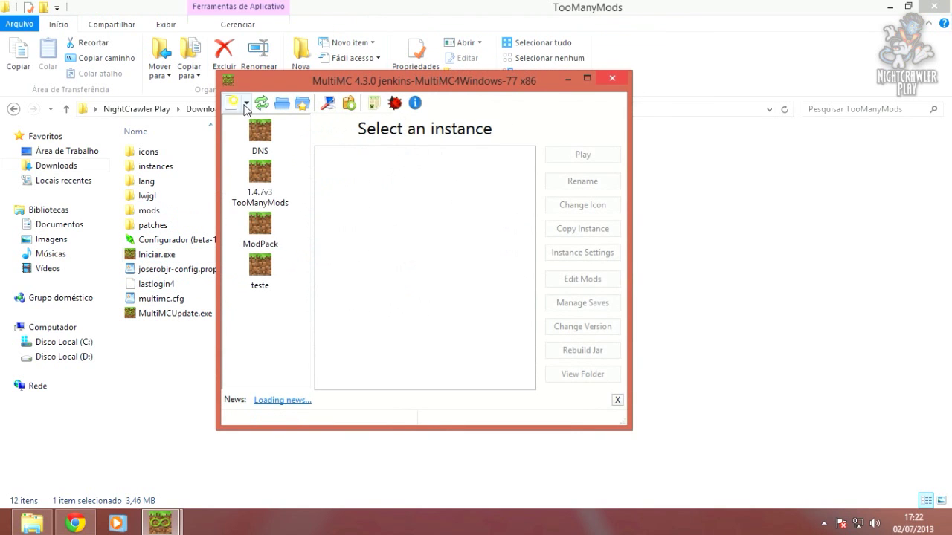
left_click(245, 103)
left_click(255, 122)
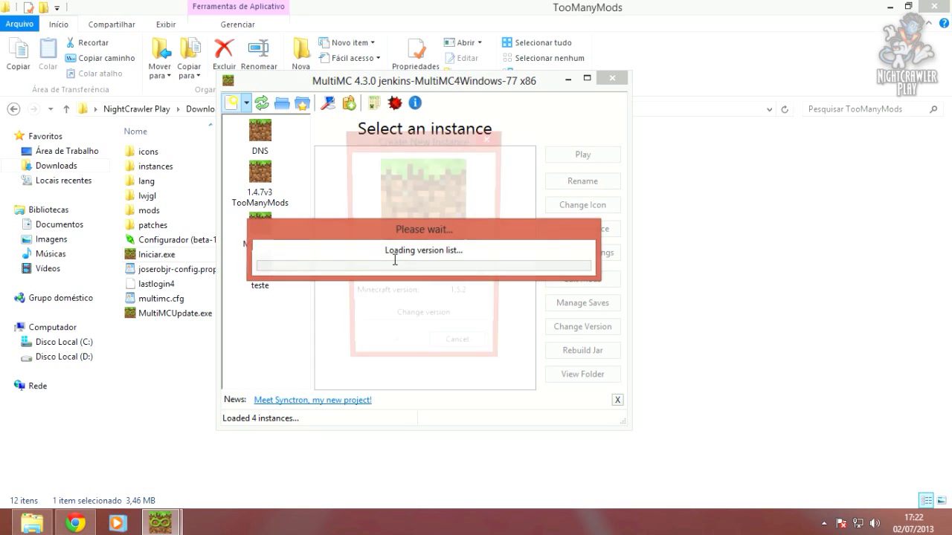
left_click(422, 265)
type("asdf")
Set the asdf instance to the MCRewind version 1.0 and finish creating it.
left_click(436, 319)
scroll(550, 227, "down", 1)
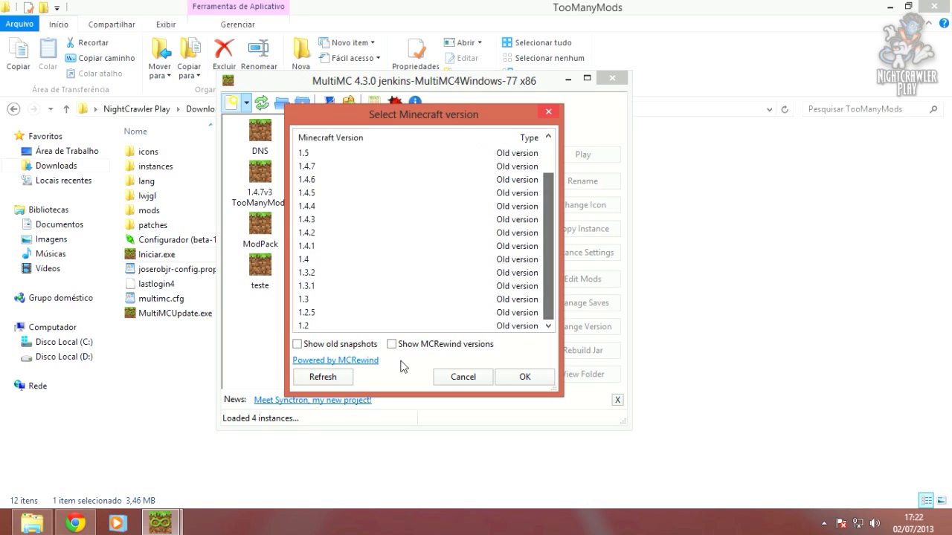
left_click(403, 343)
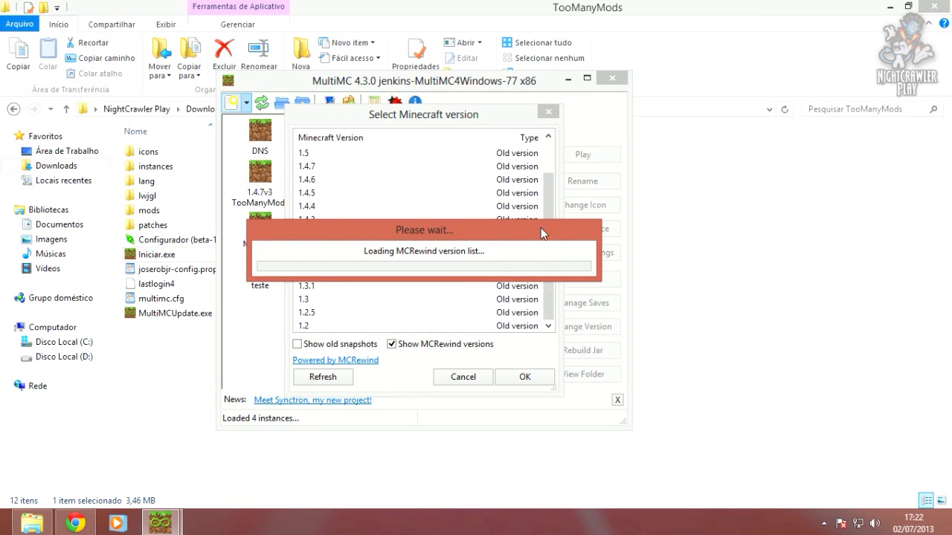
left_click_drag(551, 161, 554, 264)
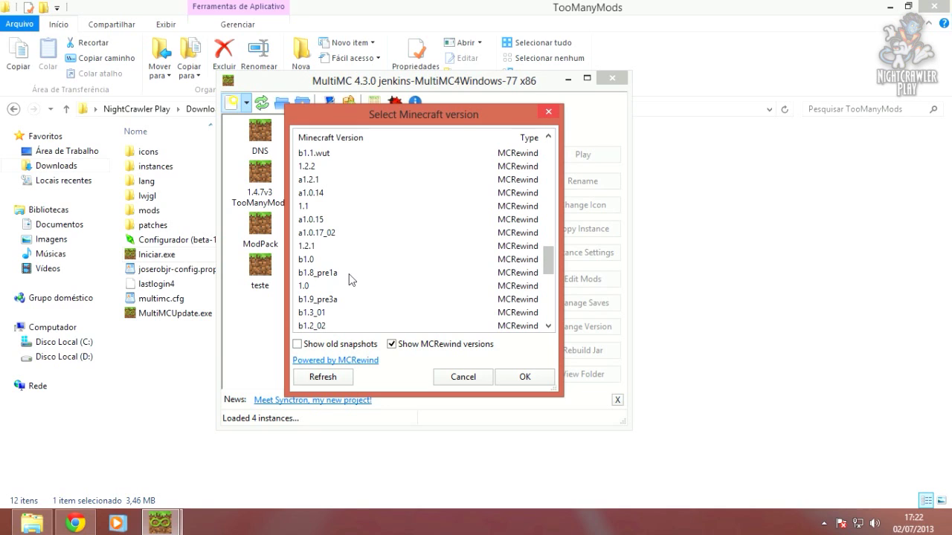
left_click(305, 286)
left_click(523, 377)
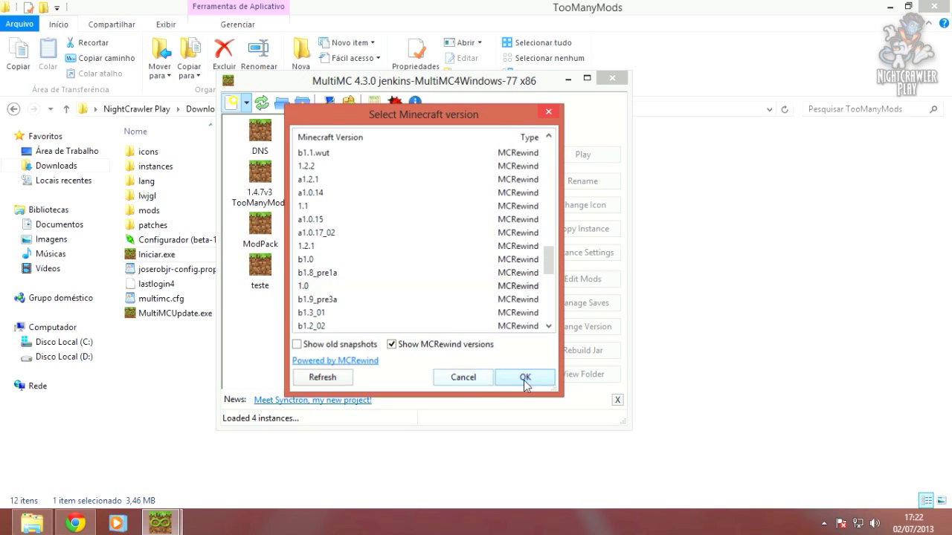
left_click(394, 350)
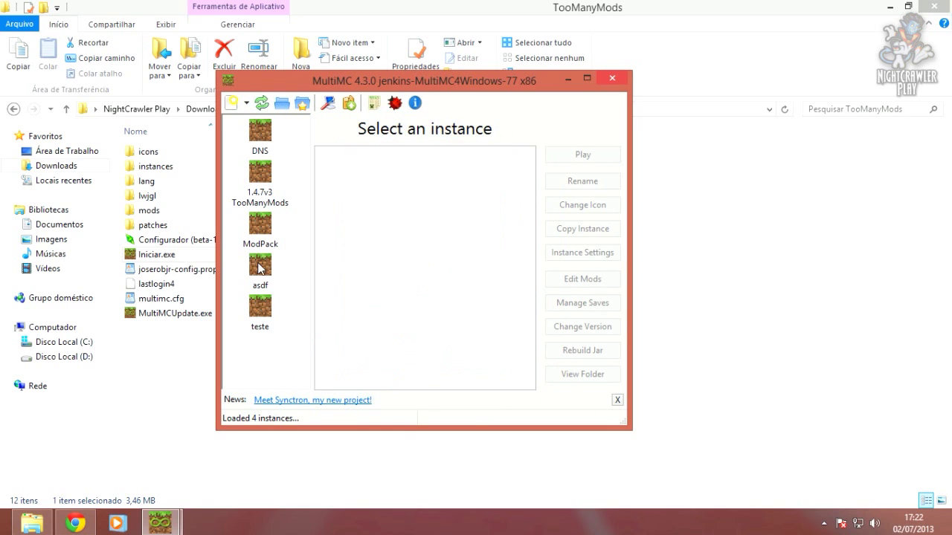
Play the asdf instance with the saved login.
right_click(259, 269)
left_click(284, 270)
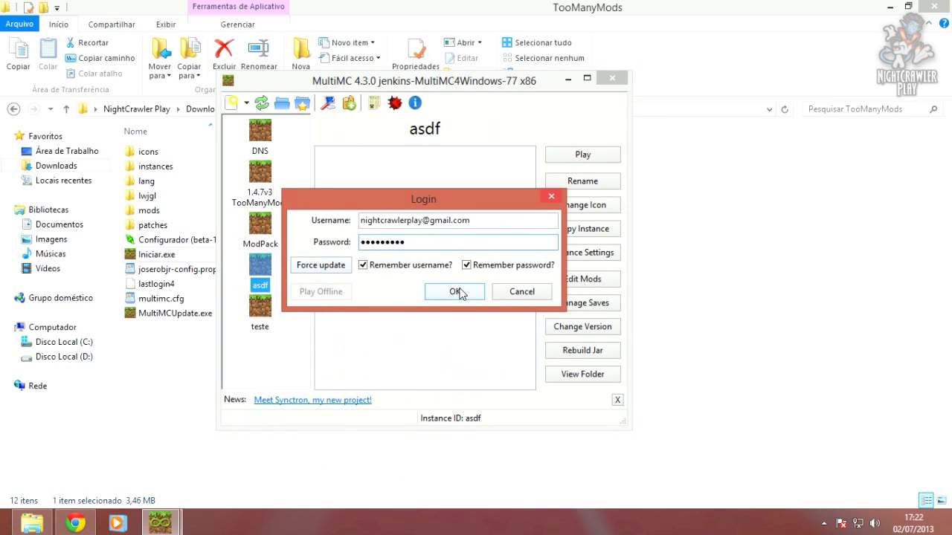
left_click(454, 291)
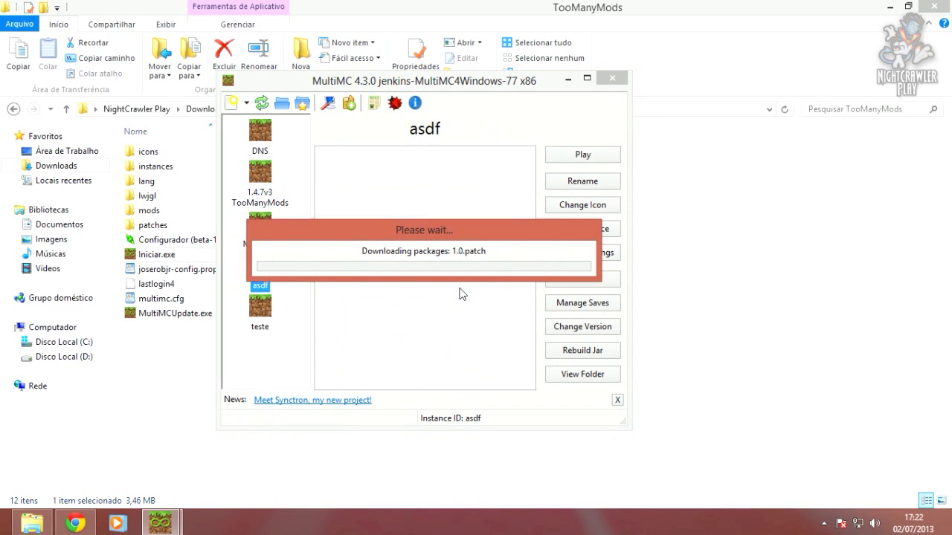
Switch back to the teste instance and start a singleplayer world in the first empty slot.
mouse_move(160, 522)
left_click(89, 474)
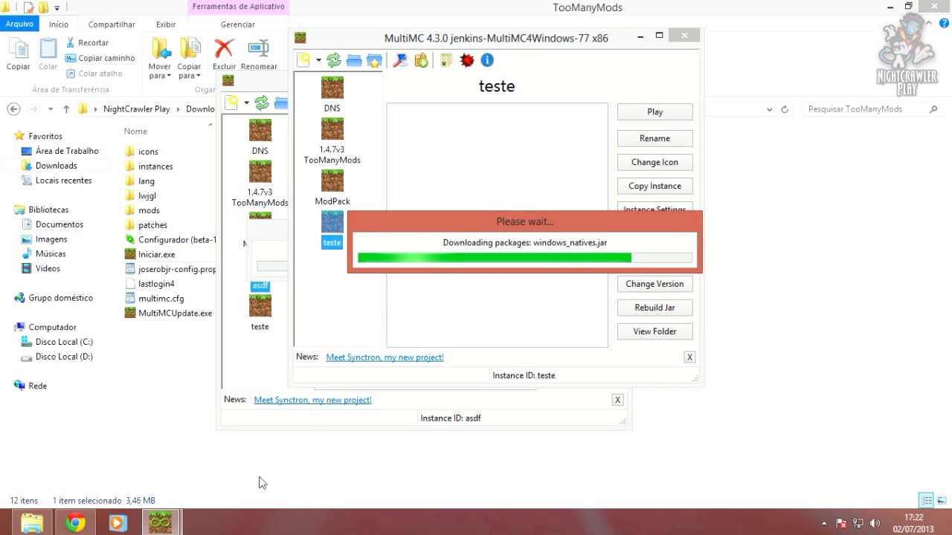
mouse_move(159, 523)
left_click(226, 443)
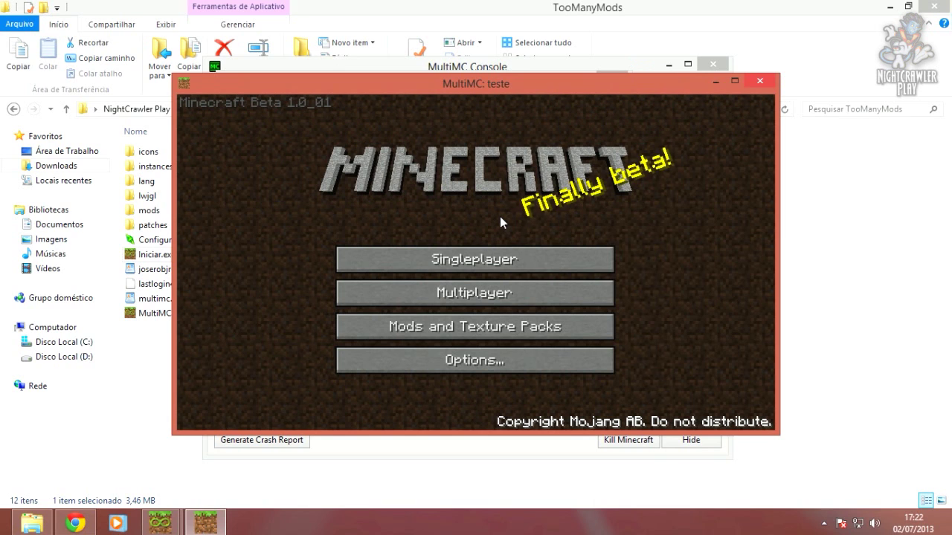
left_click(501, 264)
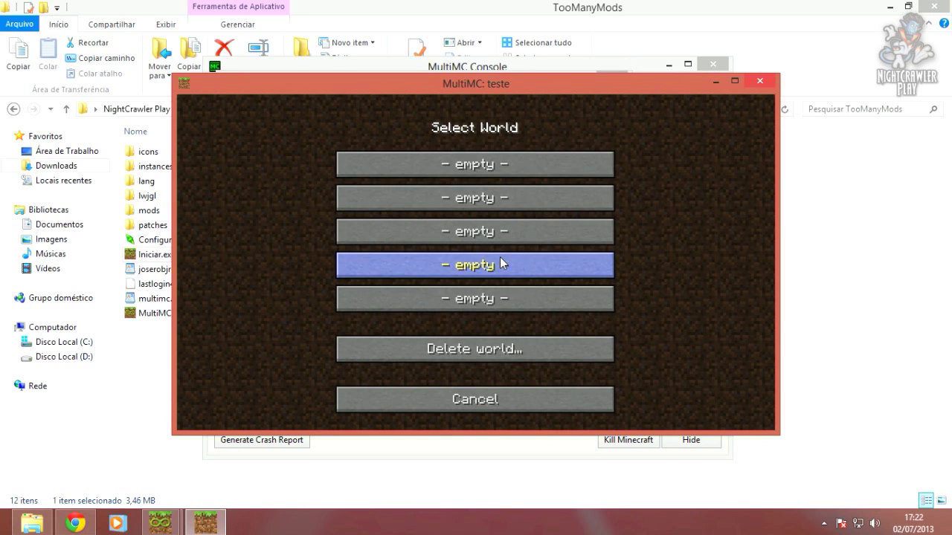
left_click(480, 163)
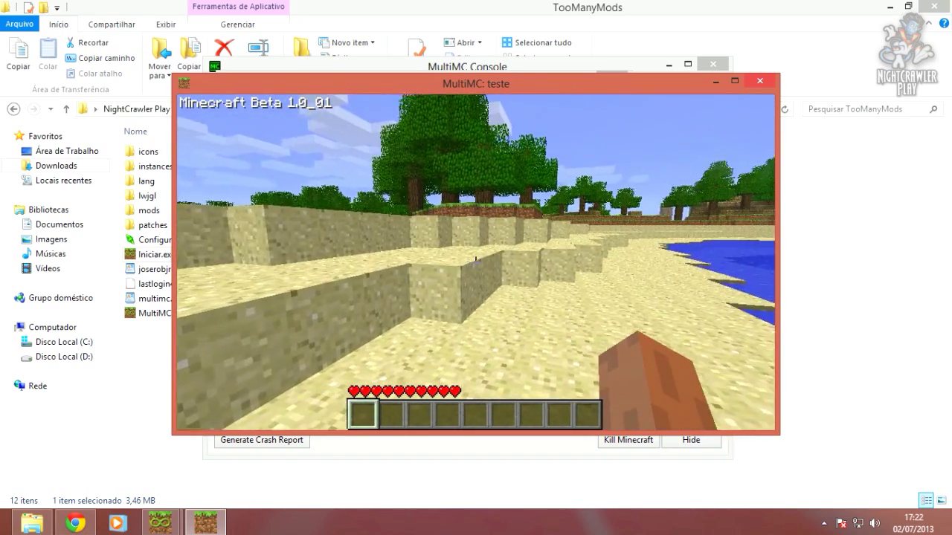
Look around the beach in Beta 1.0_01 and toggle repeatedly between the first-person and third-person camera.
left_click_drag(476, 262, 476, 262)
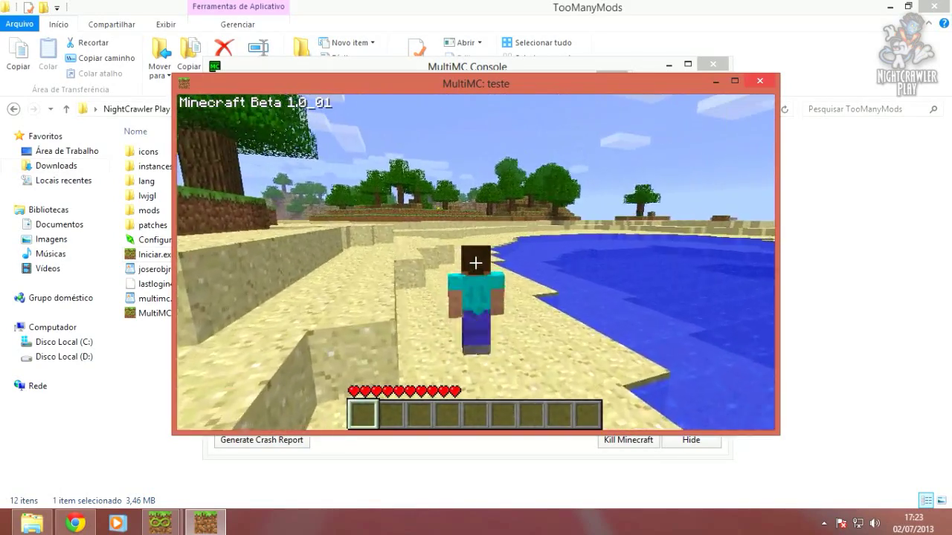
key("w")
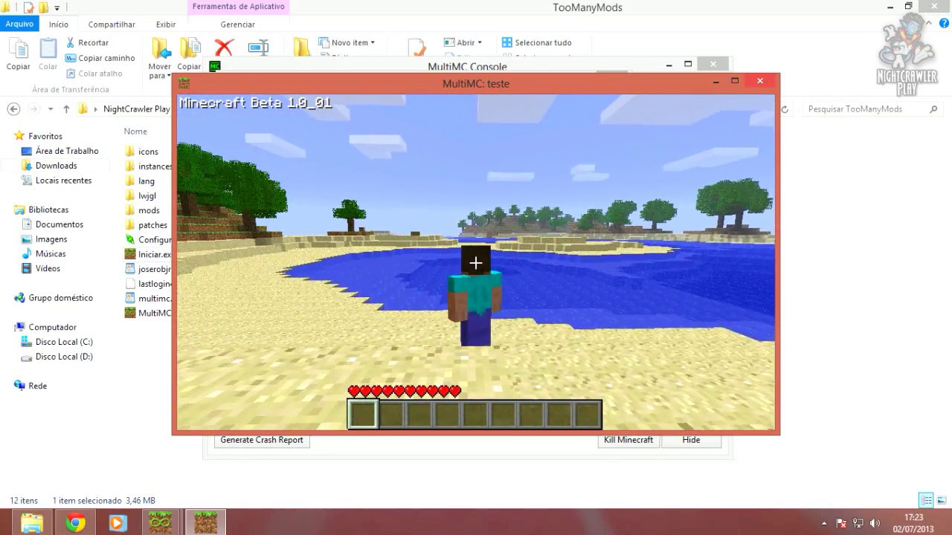
key("F5")
key("F5")
key("F5")
key("F5")
key("F5")
key("F5")
Walk the character along the sandy shore in third-person view to explore the world.
key("w")
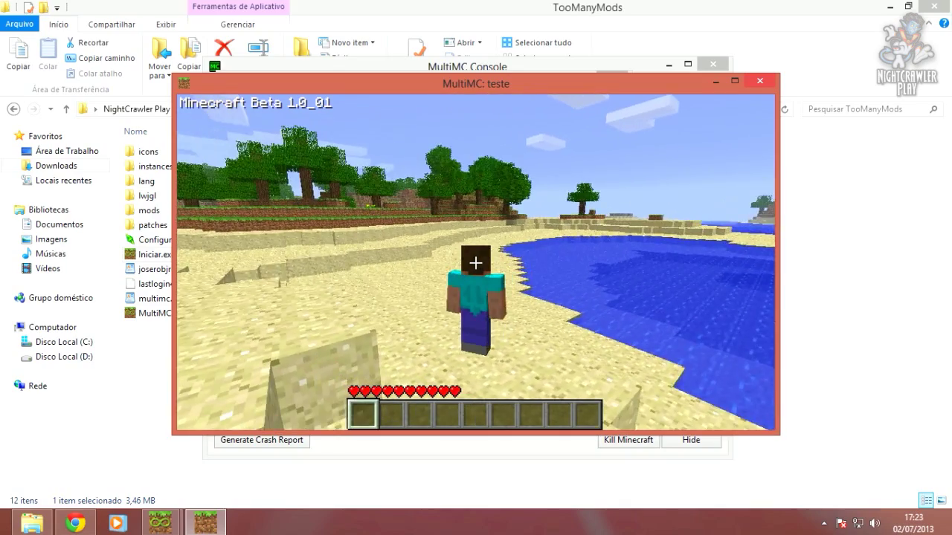
key("w")
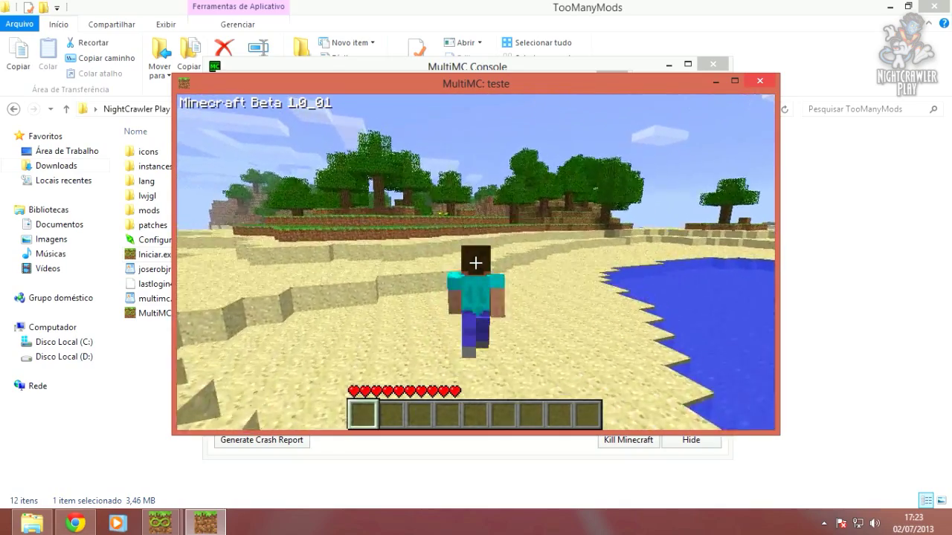
key("w")
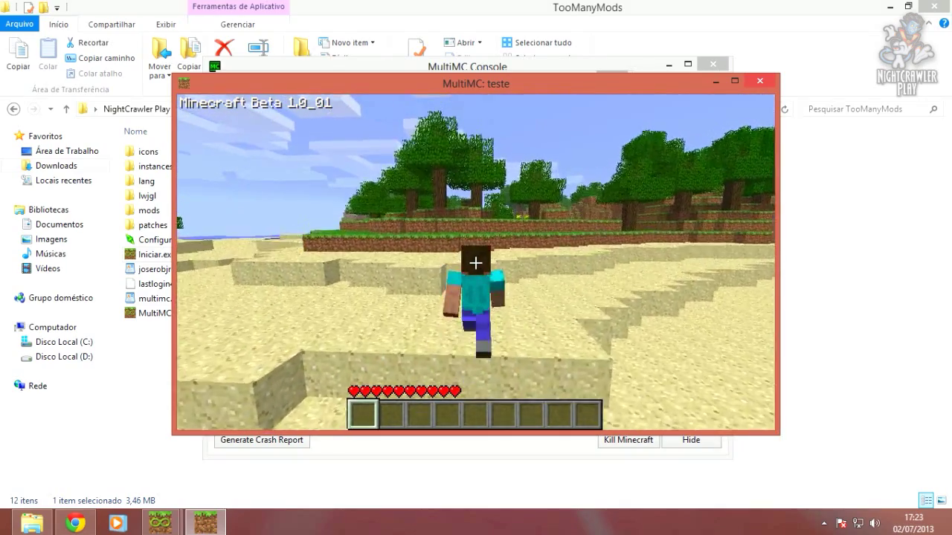
key("w")
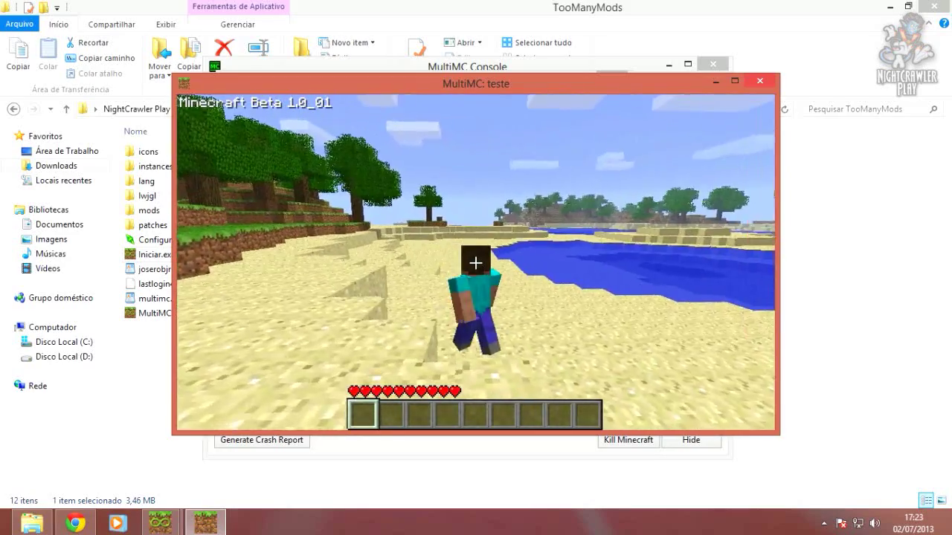
key("w")
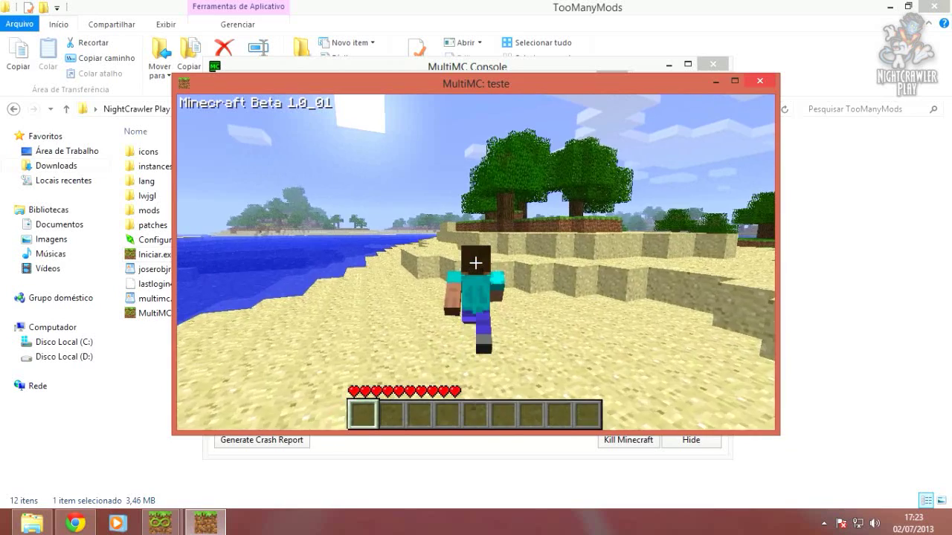
Save the world, quit to the title screen and close the teste game window.
key("Escape")
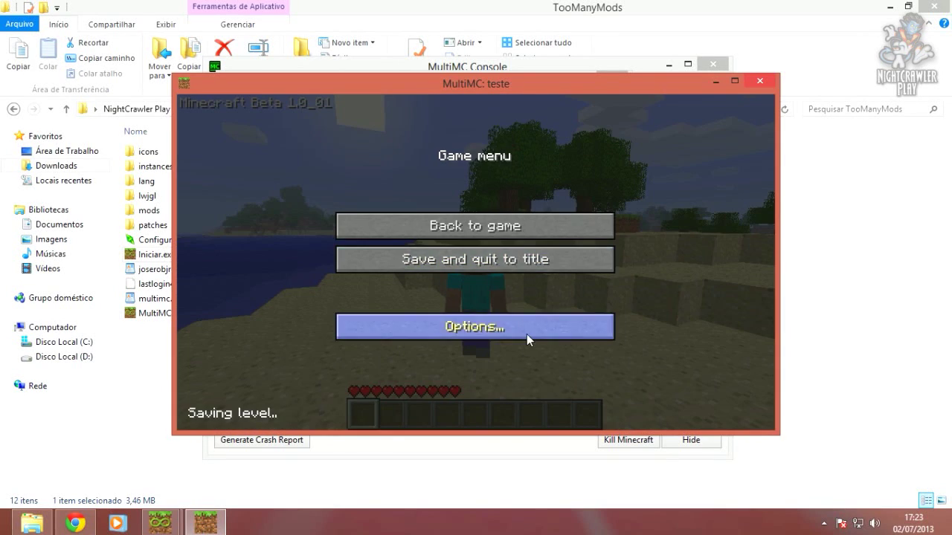
left_click(550, 256)
left_click(758, 81)
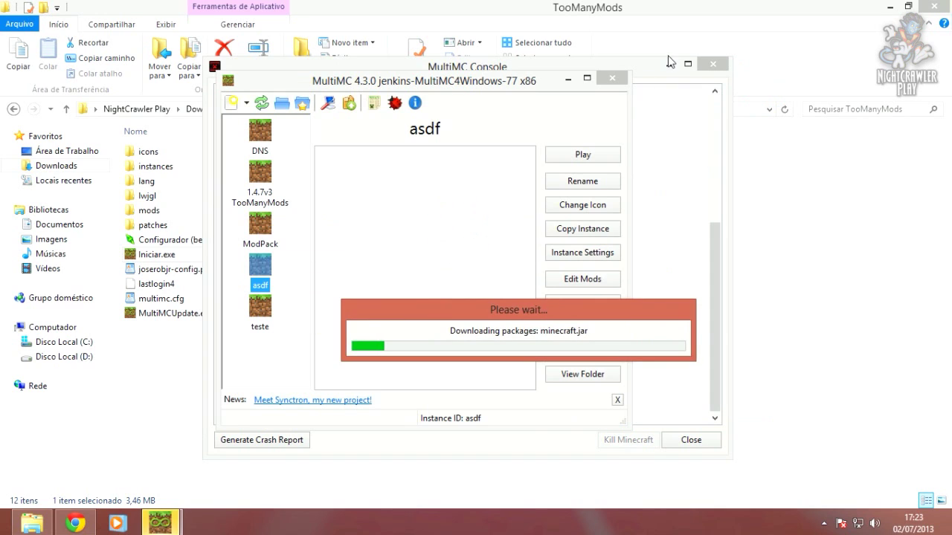
Bring the MultiMC Console of the teste instance to the front and close it.
left_click(587, 67)
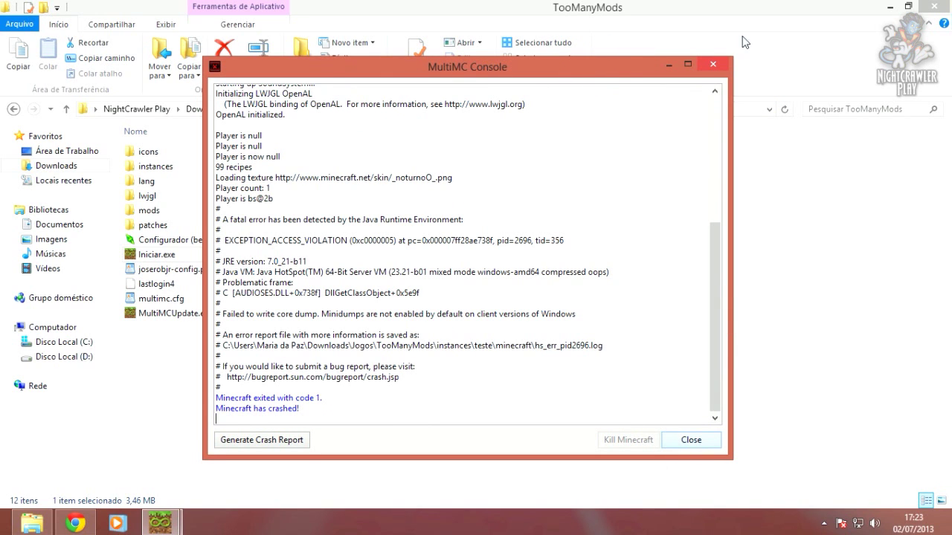
left_click(667, 67)
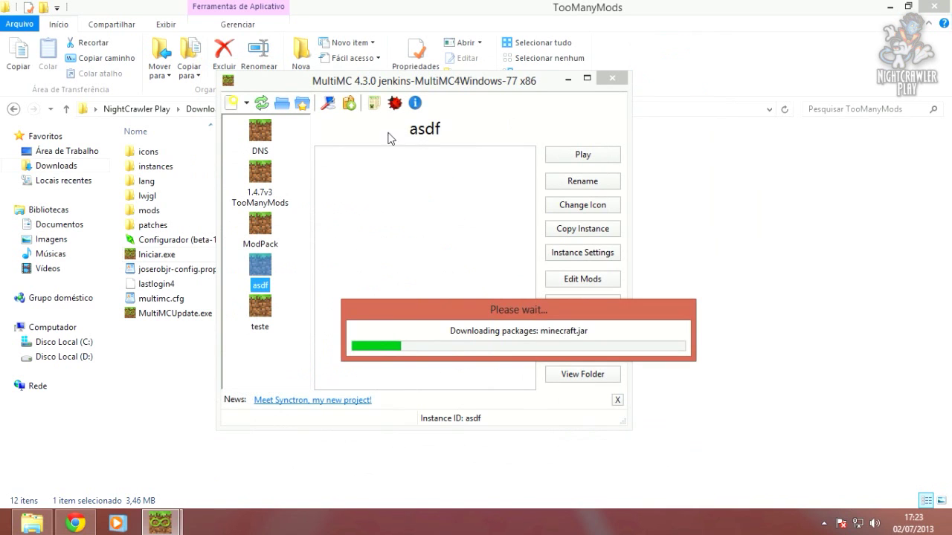
mouse_move(161, 523)
left_click(222, 446)
left_click(691, 441)
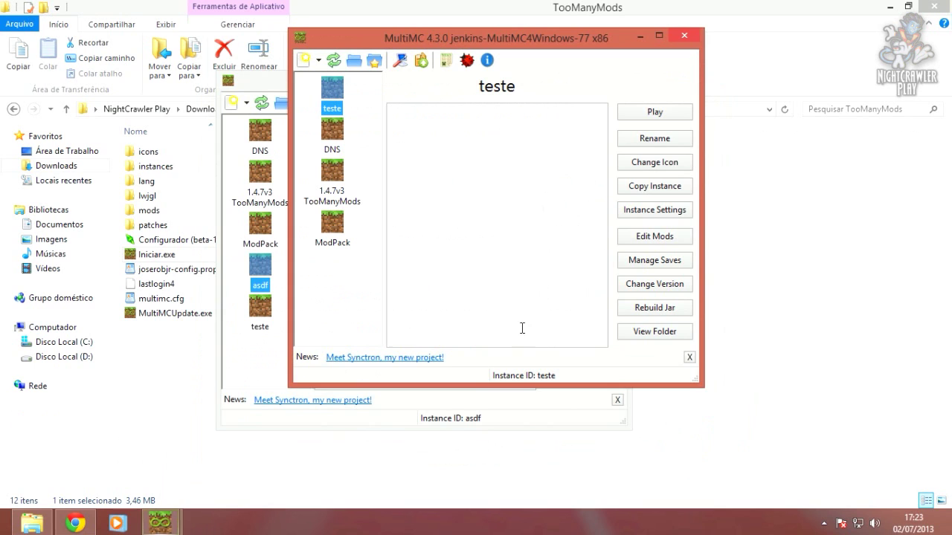
Move the first MultiMC window lower and open the mod editor for the ModPack instance.
left_click_drag(407, 27, 427, 131)
left_click(350, 333)
right_click(352, 338)
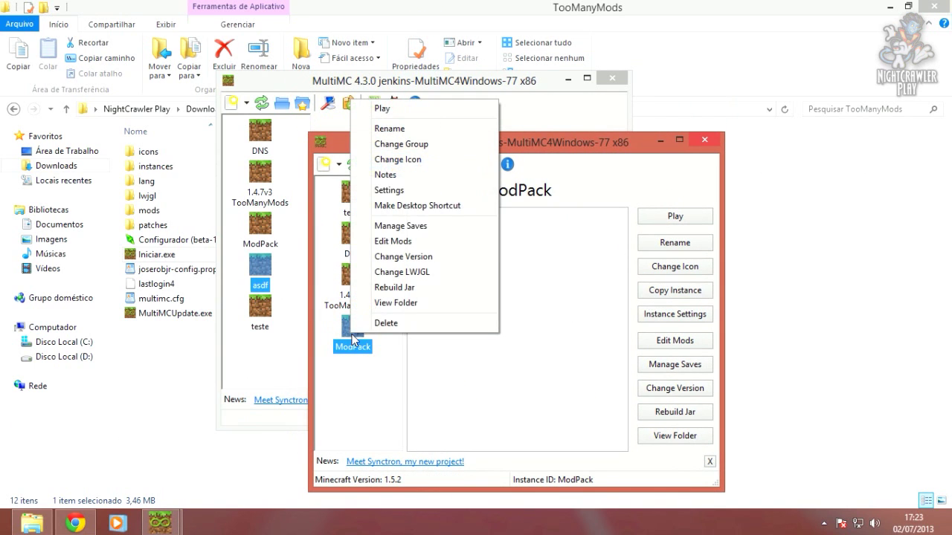
left_click(414, 240)
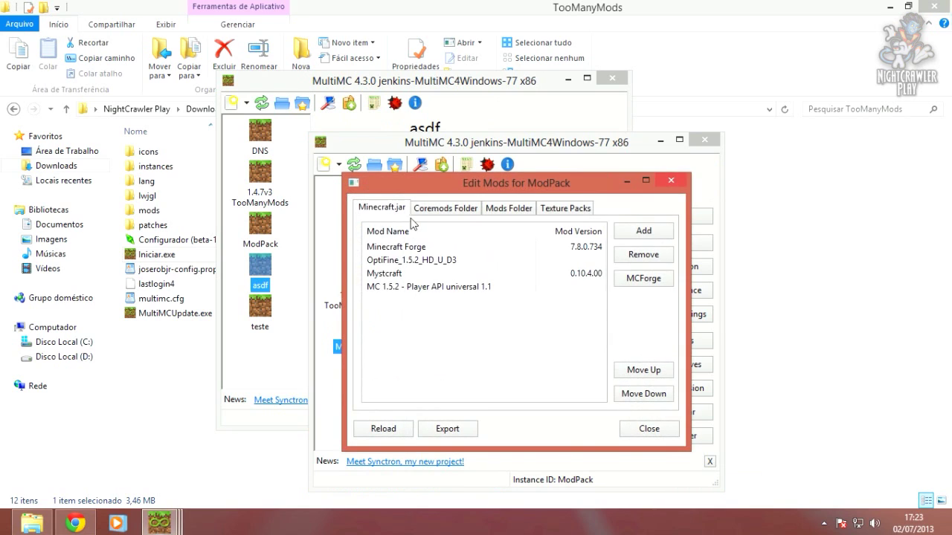